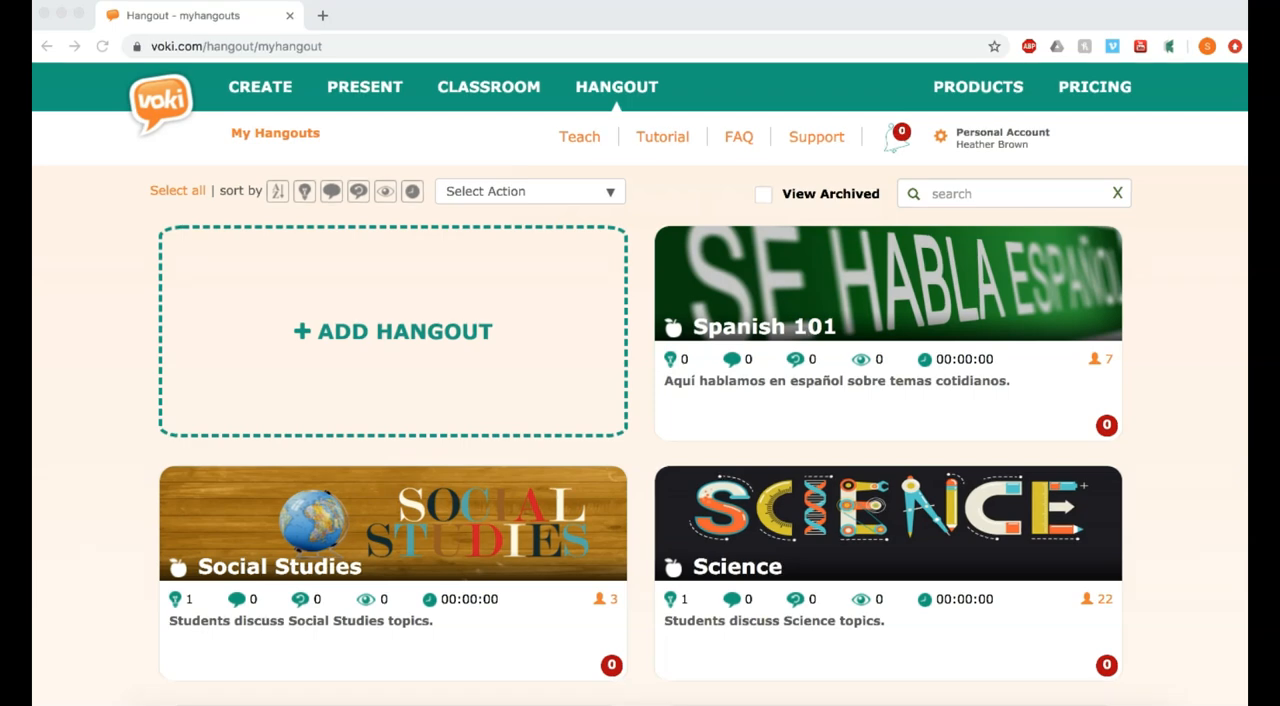
- Open the Book Club hangout from the hangouts list
{"action": "scroll", "coordinate": [1186, 669], "scroll_direction": "down", "scroll_amount": 7}
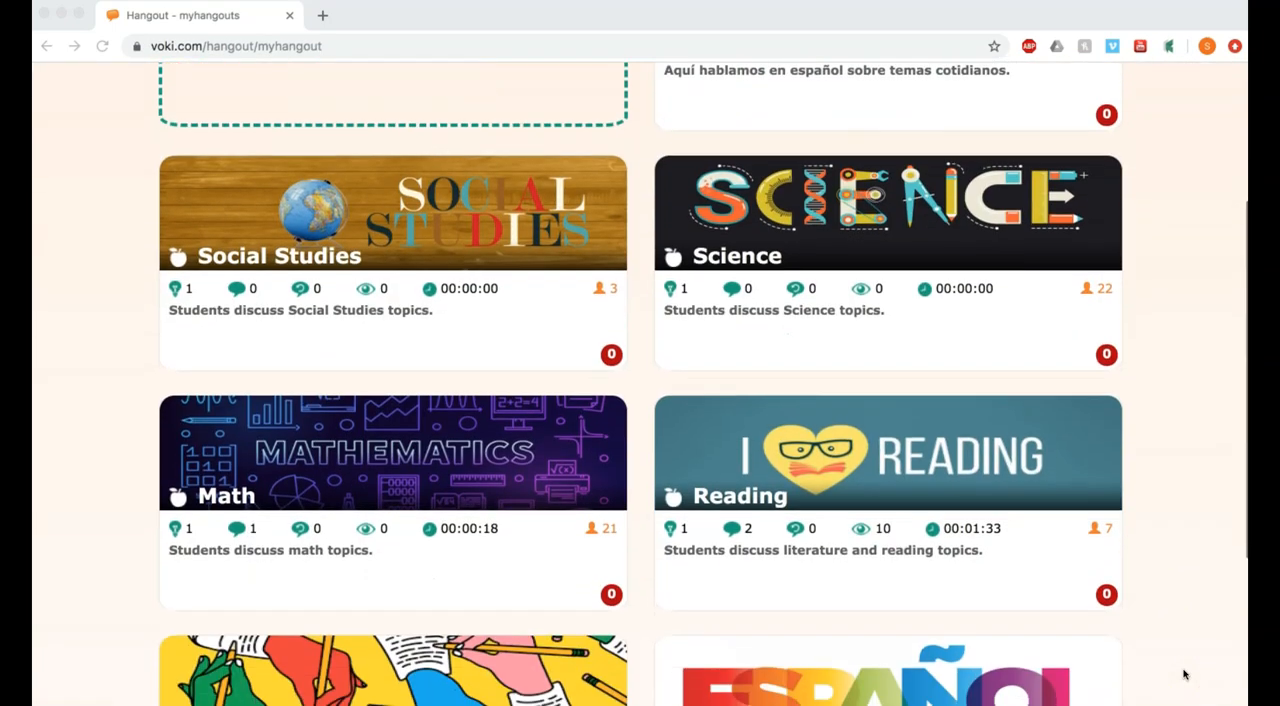
{"action": "scroll", "coordinate": [1185, 674], "scroll_direction": "down", "scroll_amount": 1}
{"action": "left_click", "coordinate": [1189, 585]}
{"action": "left_click", "coordinate": [984, 474]}
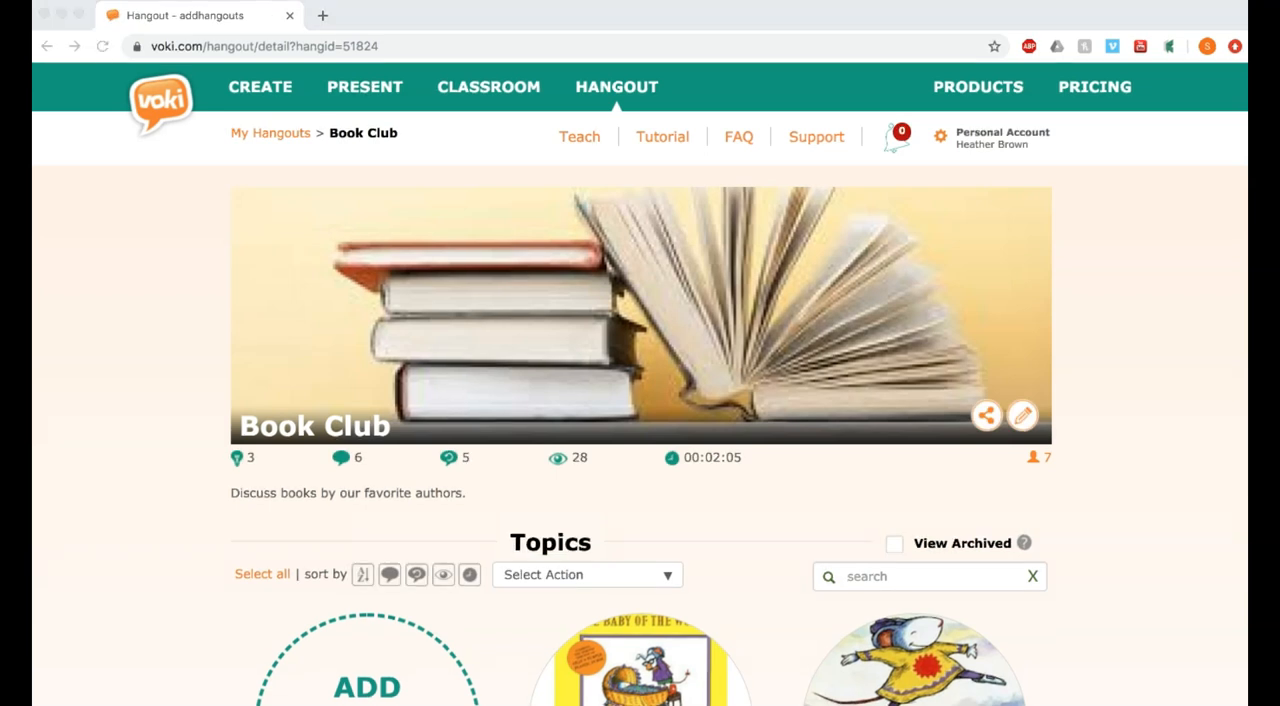
- Start adding a new topic to the Book Club hangout
{"action": "left_click", "coordinate": [1154, 666]}
{"action": "scroll", "coordinate": [1154, 666], "scroll_direction": "down", "scroll_amount": 3}
{"action": "scroll", "coordinate": [1154, 669], "scroll_direction": "down", "scroll_amount": 5}
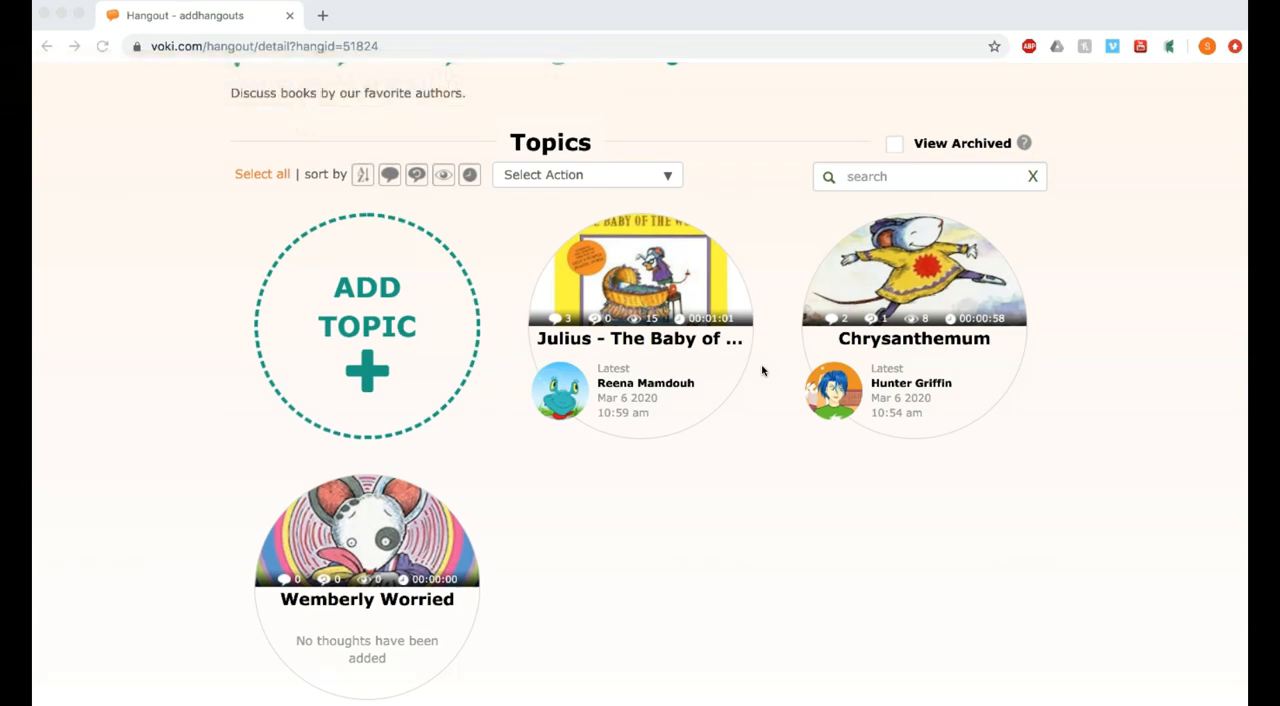
{"action": "left_click", "coordinate": [367, 370]}
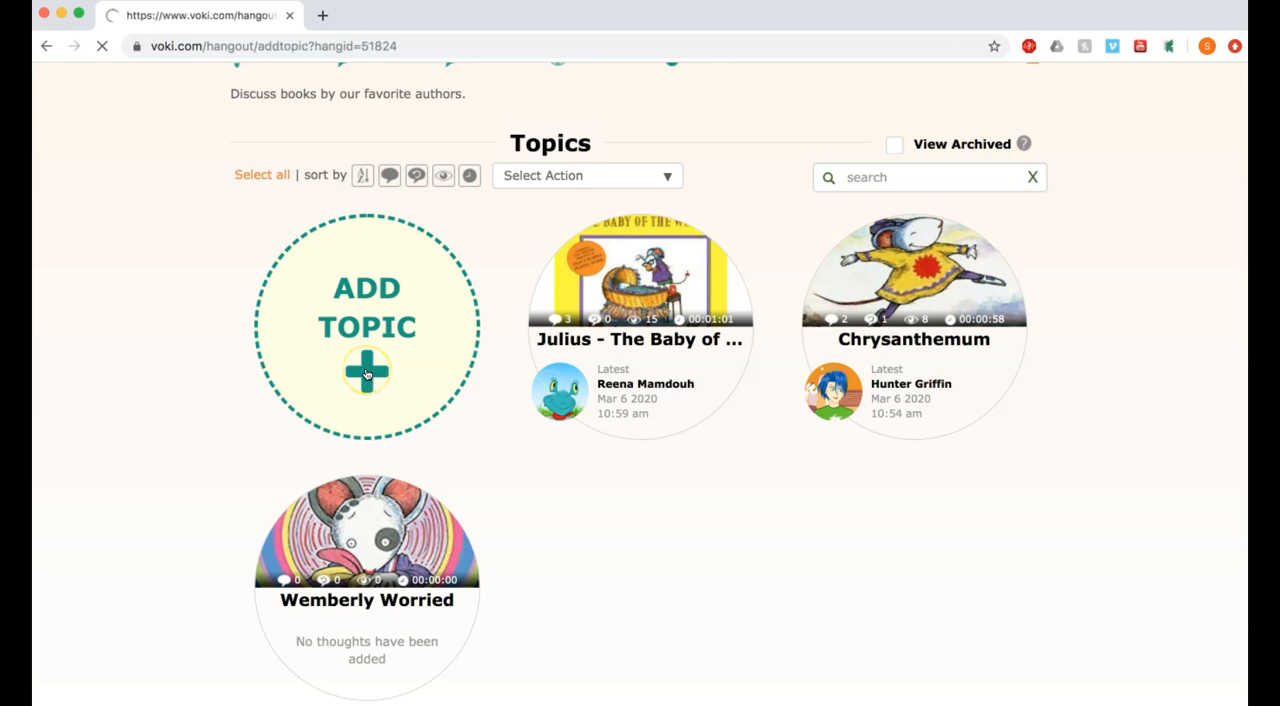
- Name the topic "Lilly's Purple Plastic Purse" and enter the description "What is the central message in this book?"
{"action": "left_click", "coordinate": [351, 280]}
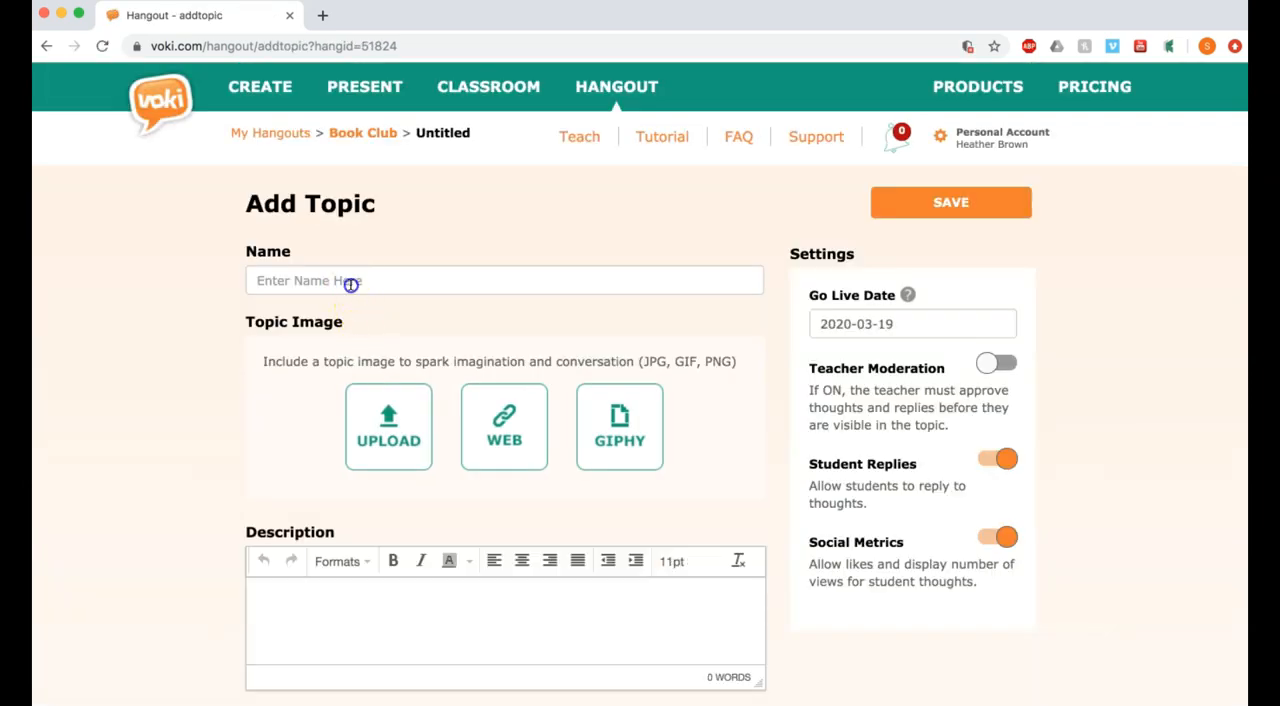
{"action": "type", "text": "Lilly's Purple Plastic Purse"}
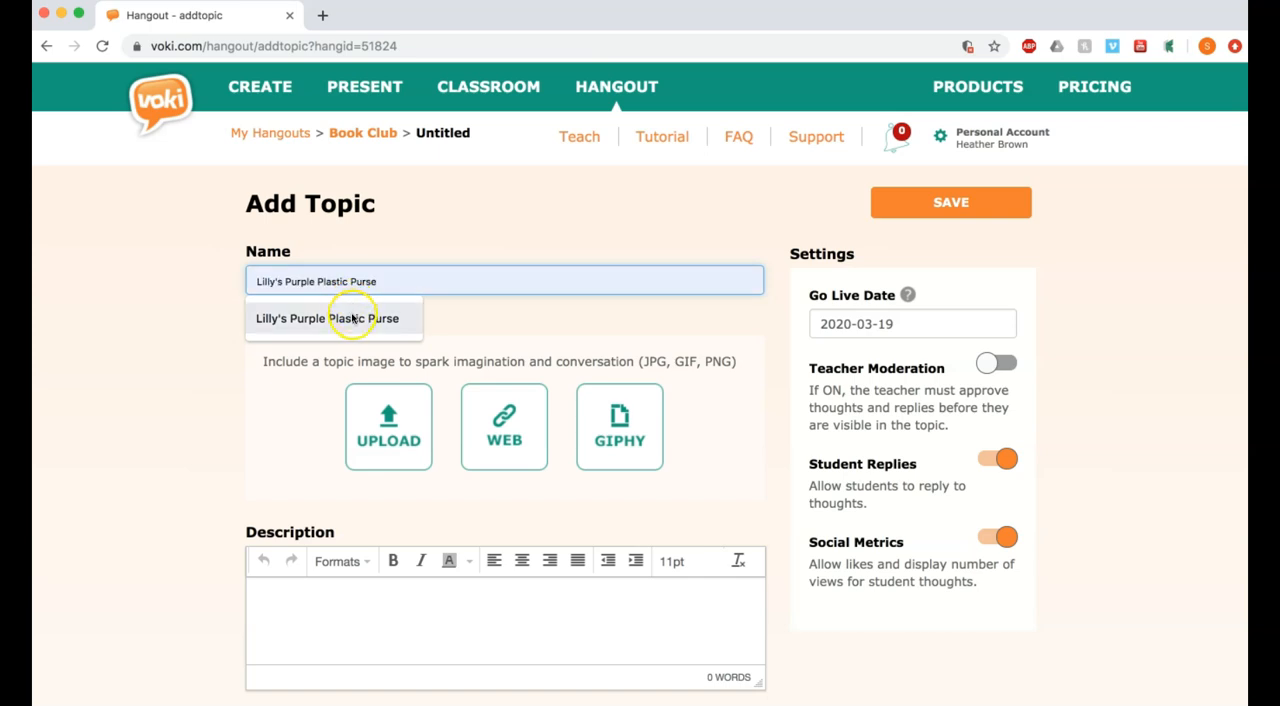
{"action": "left_click", "coordinate": [350, 318]}
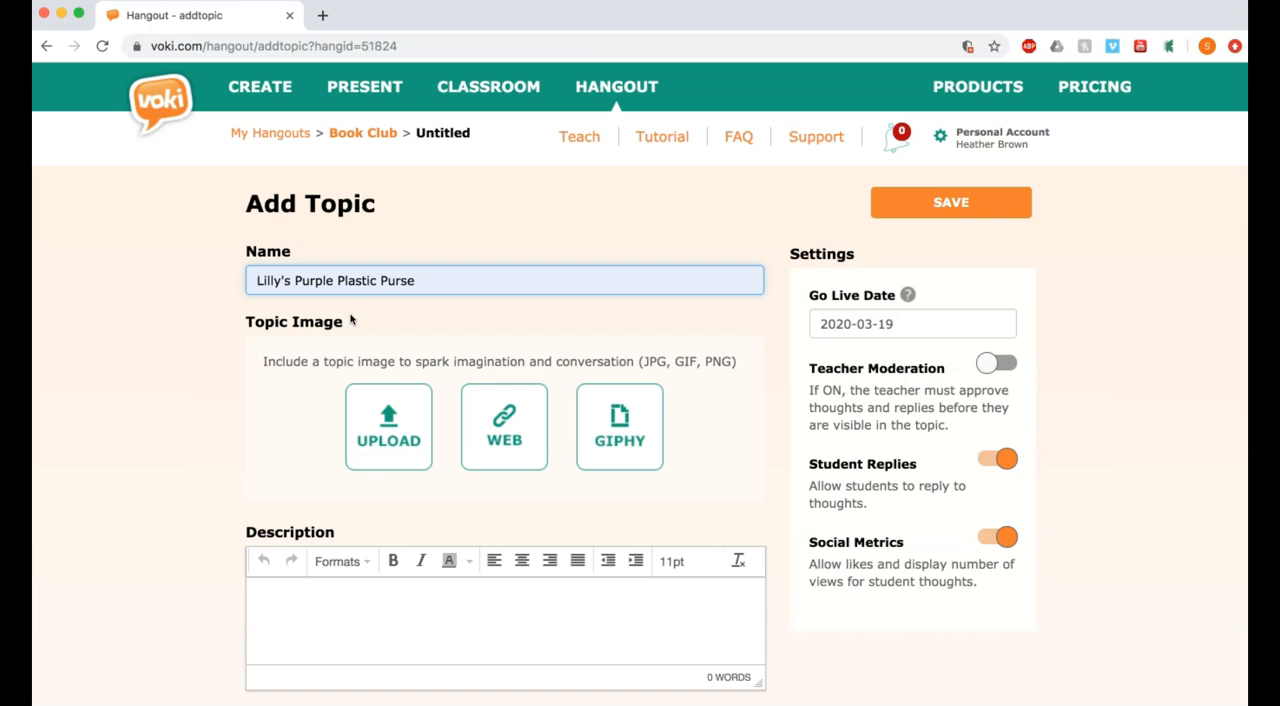
{"action": "left_click", "coordinate": [319, 616]}
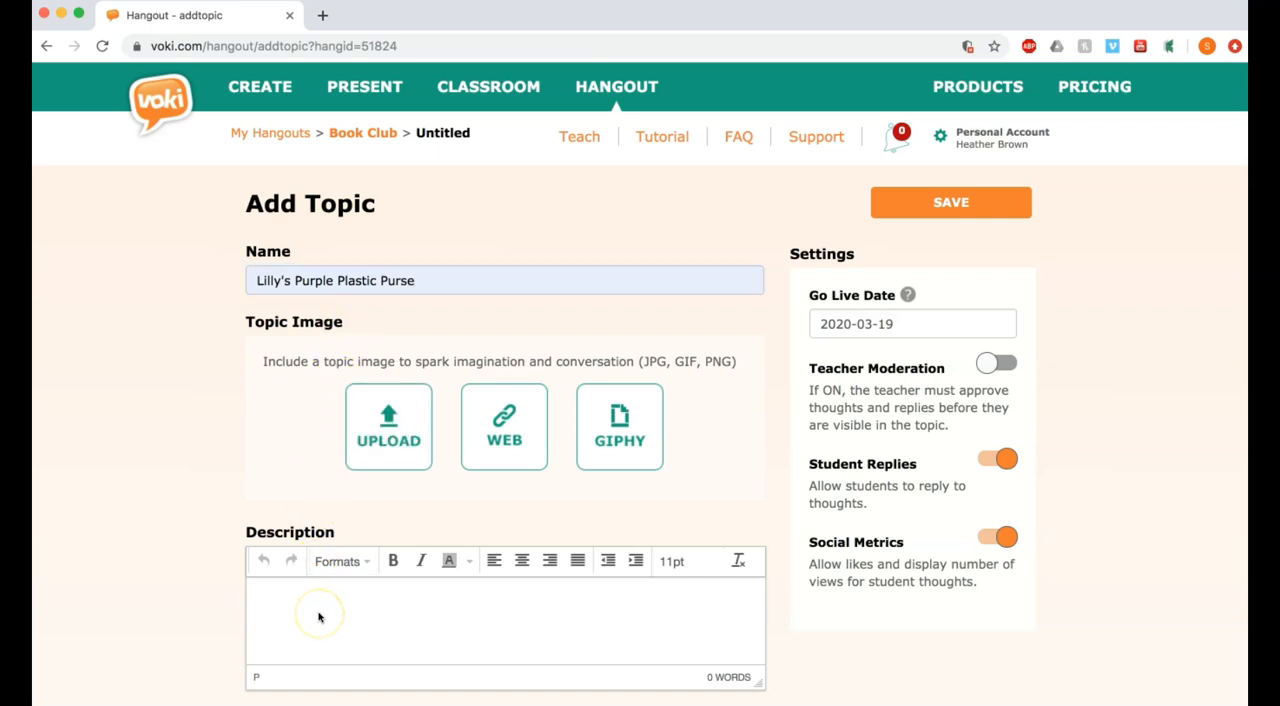
{"action": "type", "text": "What is the central message in this book?"}
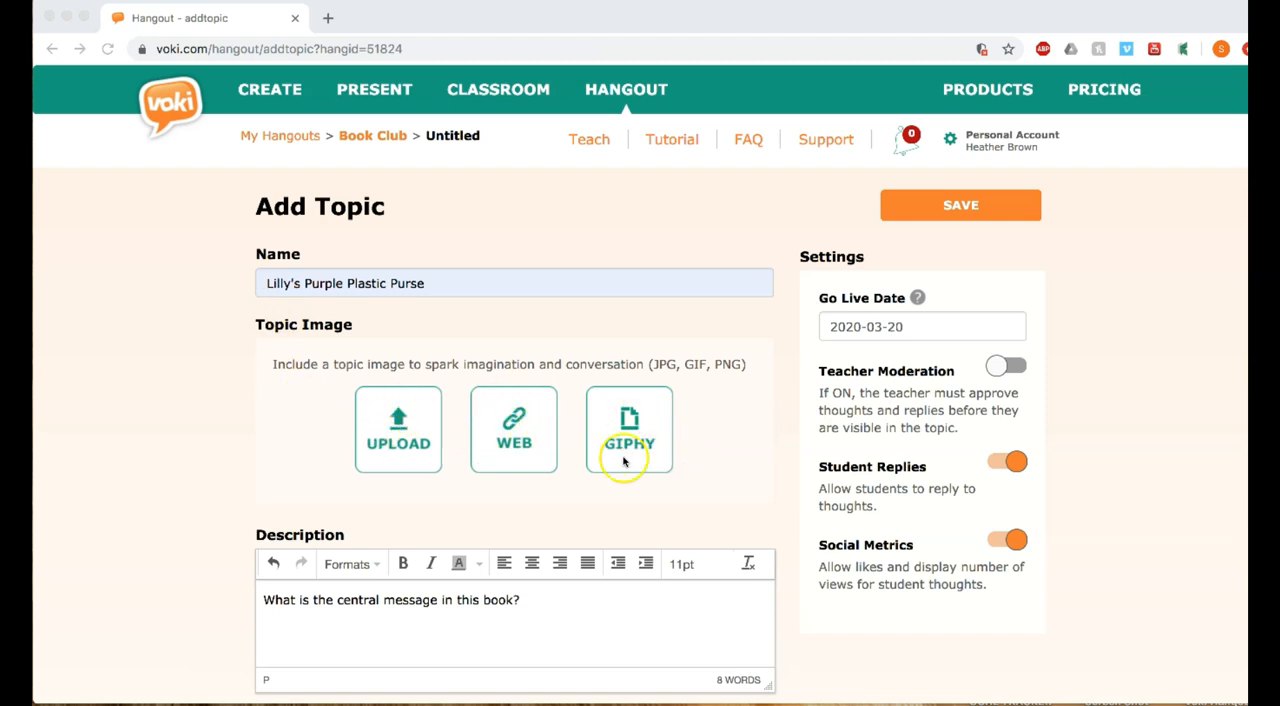
- Search Giphy for "Books" and add the GIF of a baby reading a book as the topic image
{"action": "left_click", "coordinate": [641, 428]}
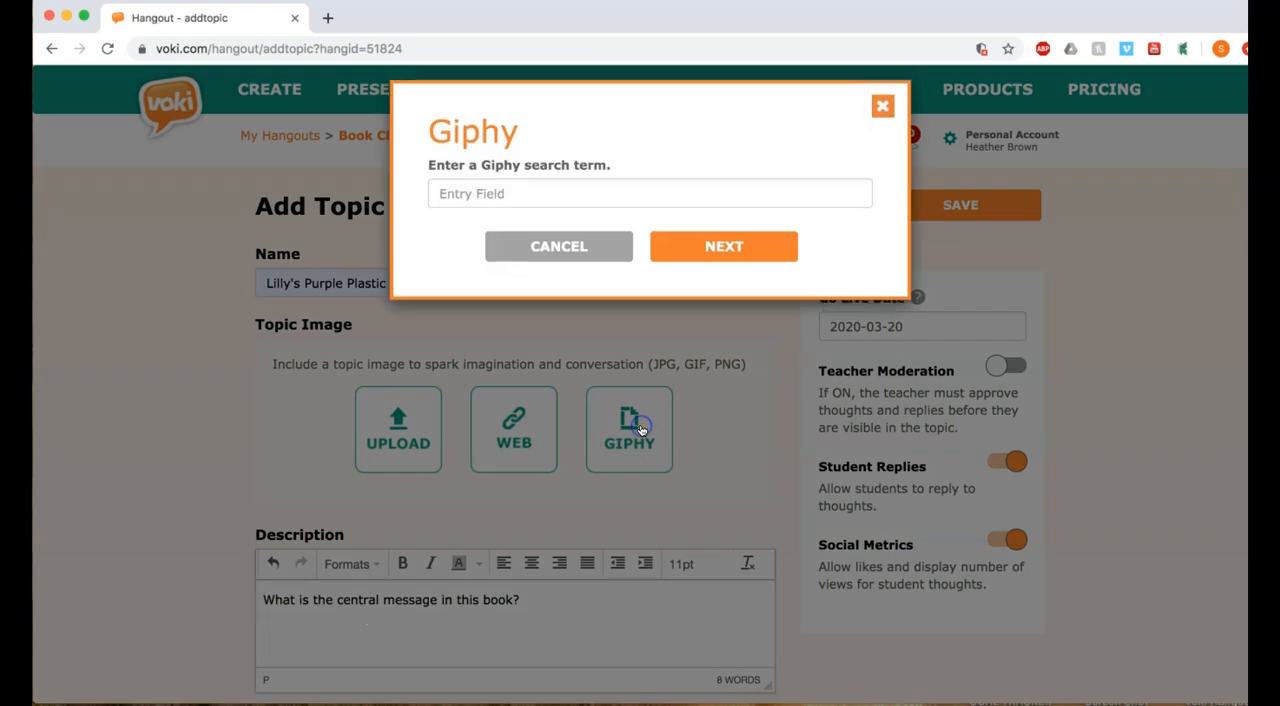
{"action": "left_click", "coordinate": [594, 200]}
{"action": "left_click", "coordinate": [544, 237]}
{"action": "left_click", "coordinate": [686, 262]}
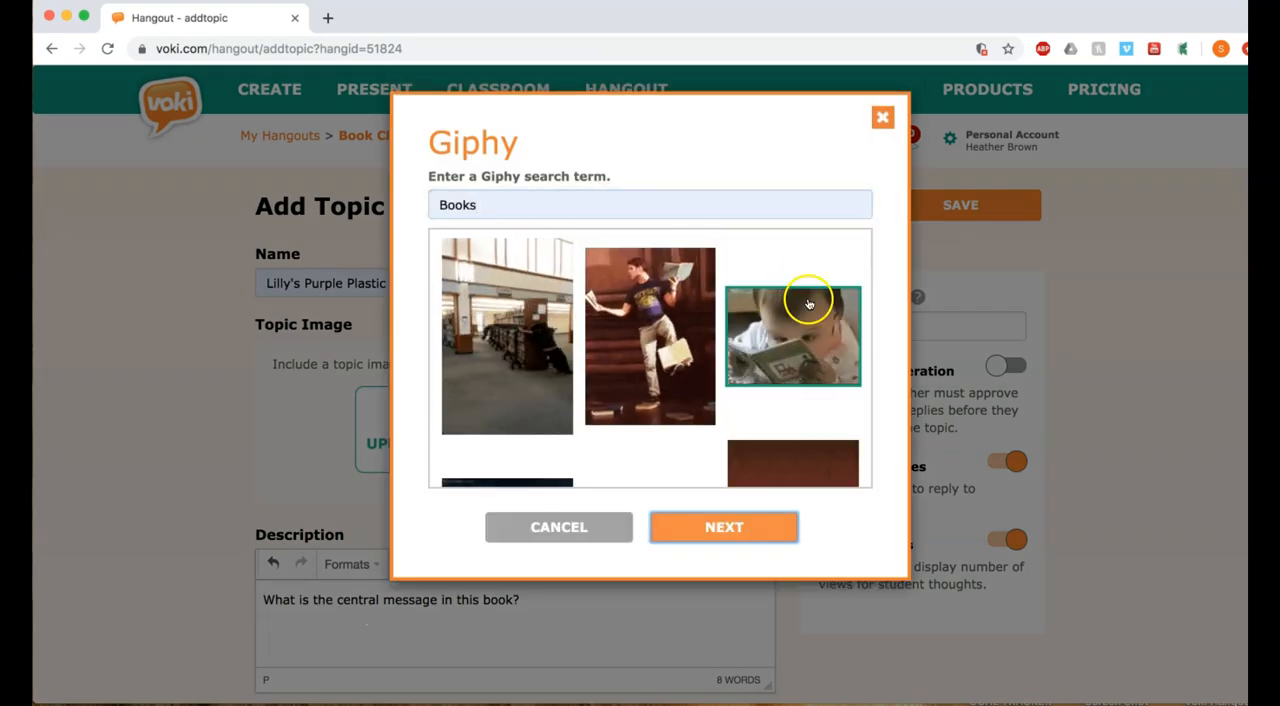
{"action": "left_click", "coordinate": [740, 525]}
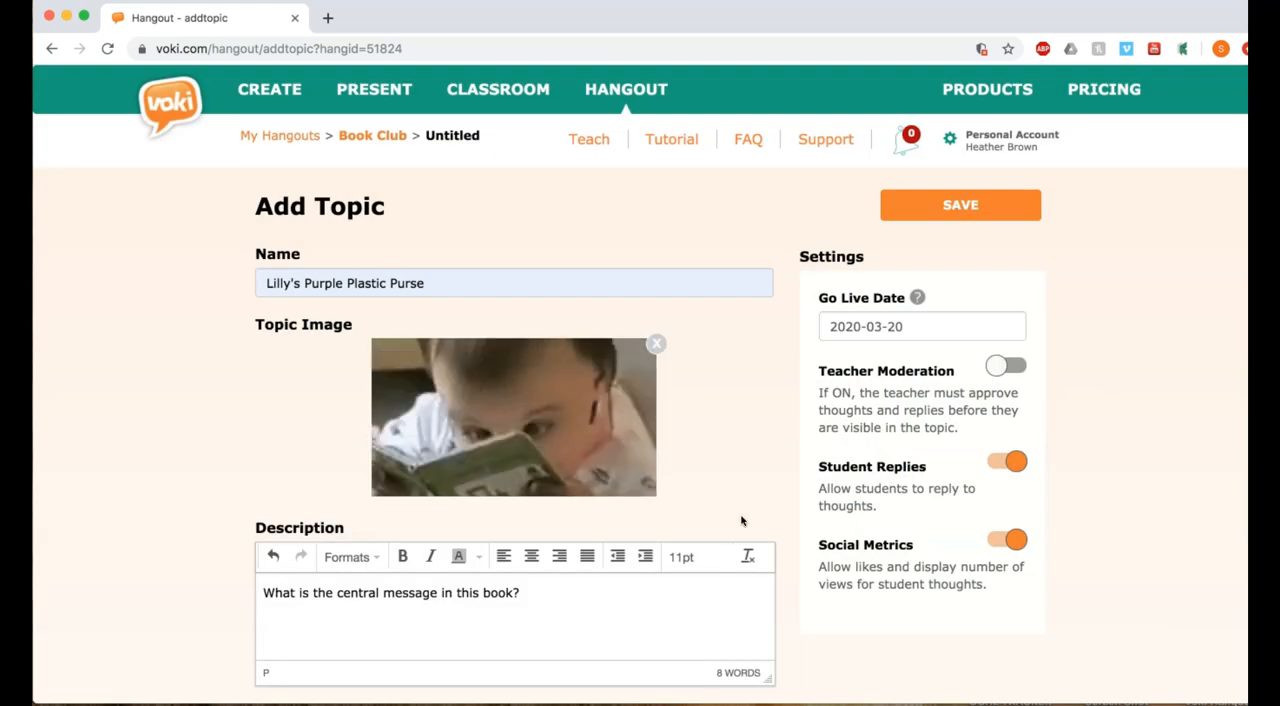
{"action": "left_click", "coordinate": [223, 652]}
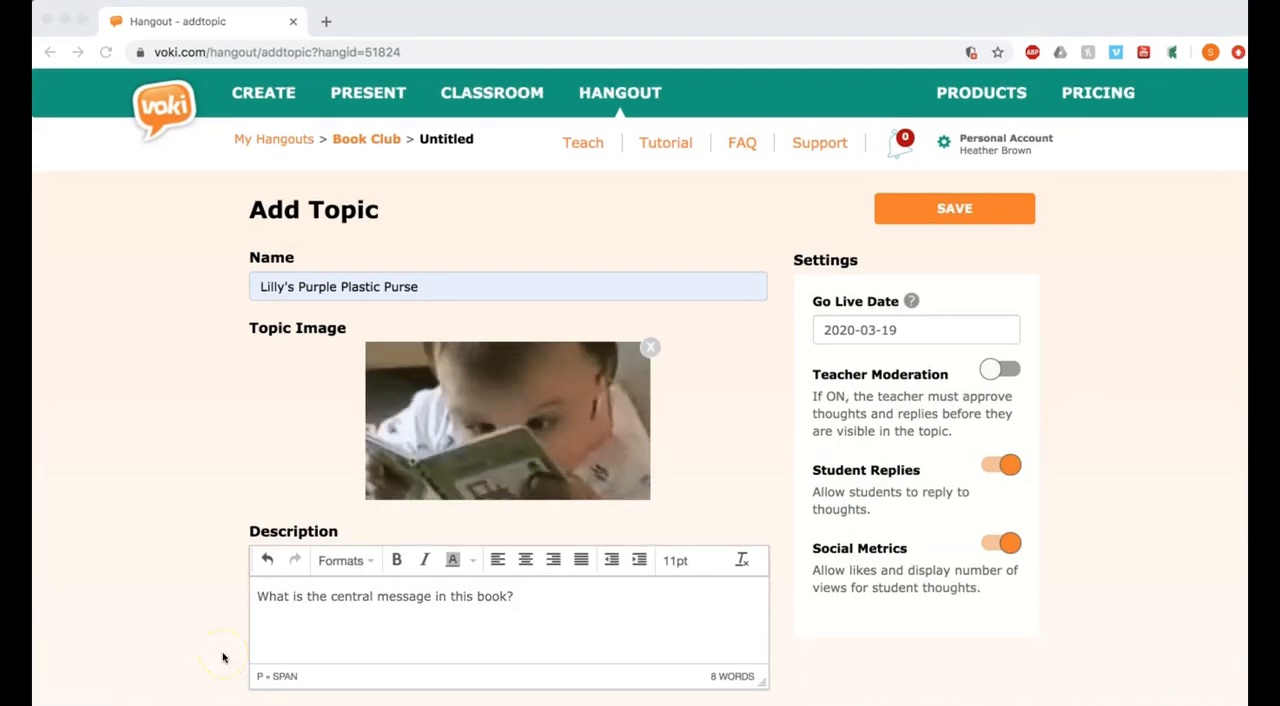
{"action": "scroll", "coordinate": [223, 657], "scroll_direction": "down", "scroll_amount": 3}
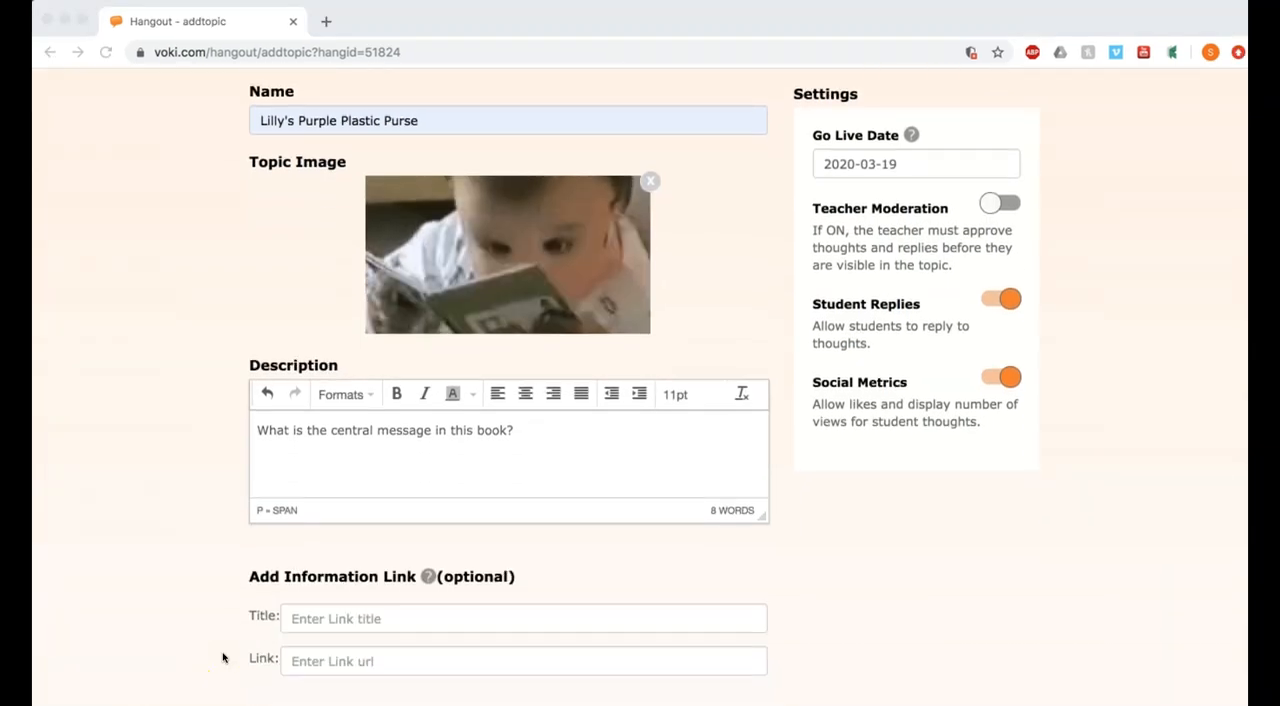
{"action": "left_click", "coordinate": [305, 620]}
{"action": "type", "text": "K"}
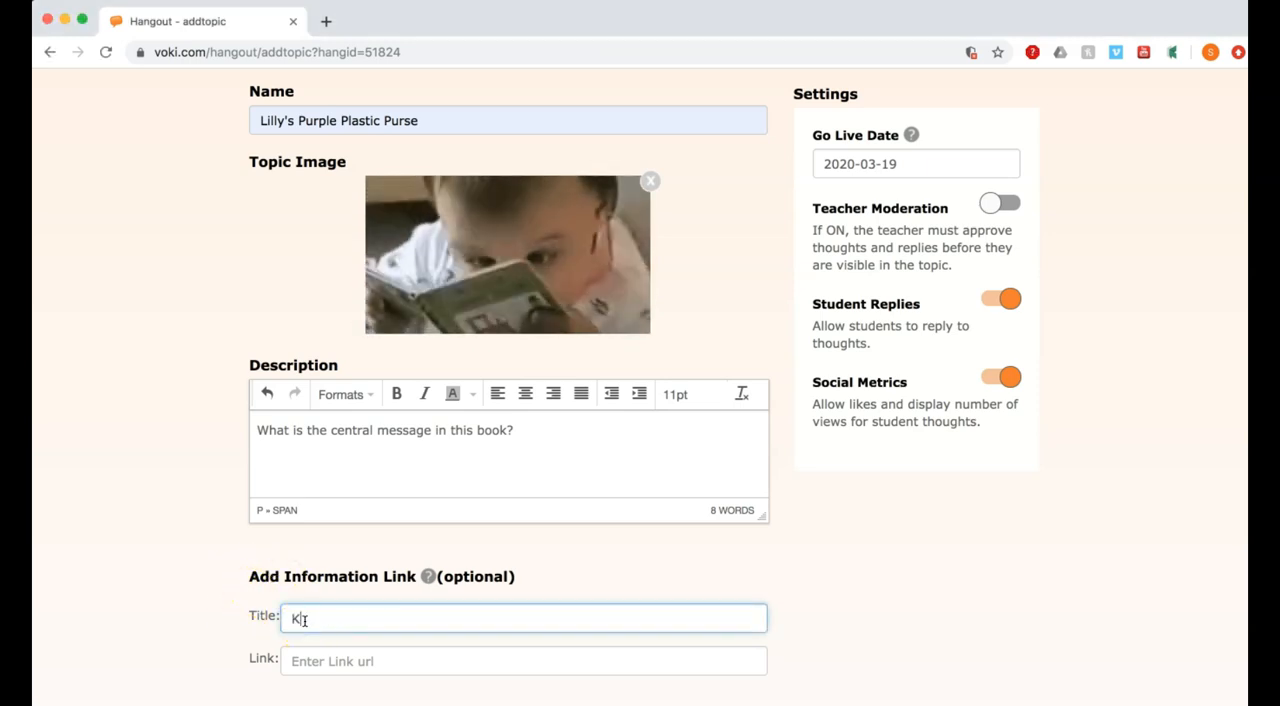
{"action": "type", "text": "evin Henkes"}
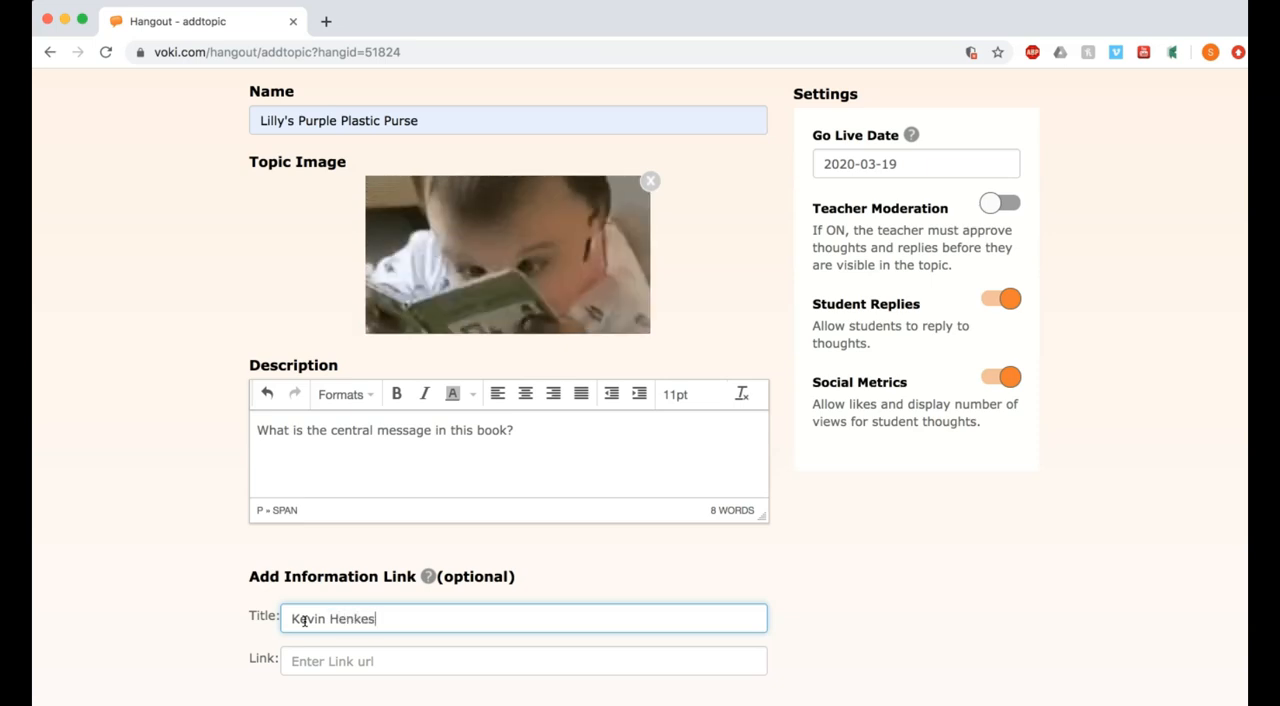
{"action": "left_click", "coordinate": [309, 661]}
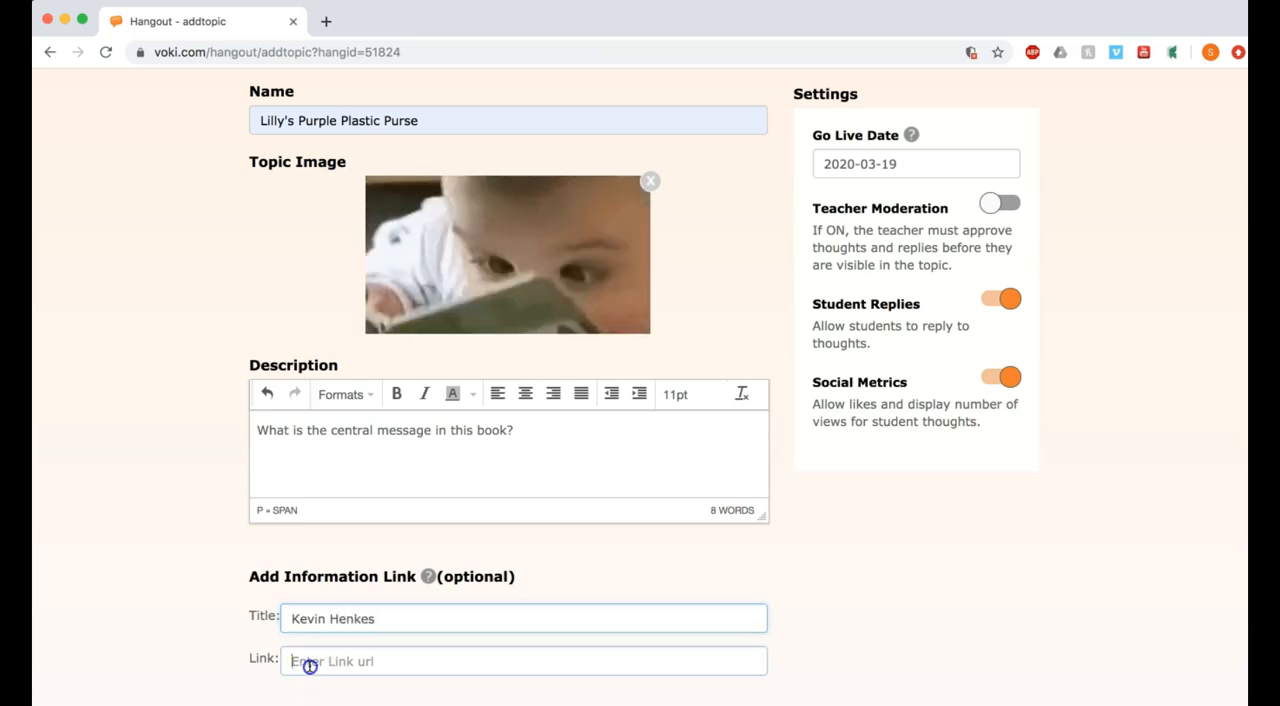
{"action": "type", "text": "https://en.wikipedia.org/wiki/Kevin_Henkes"}
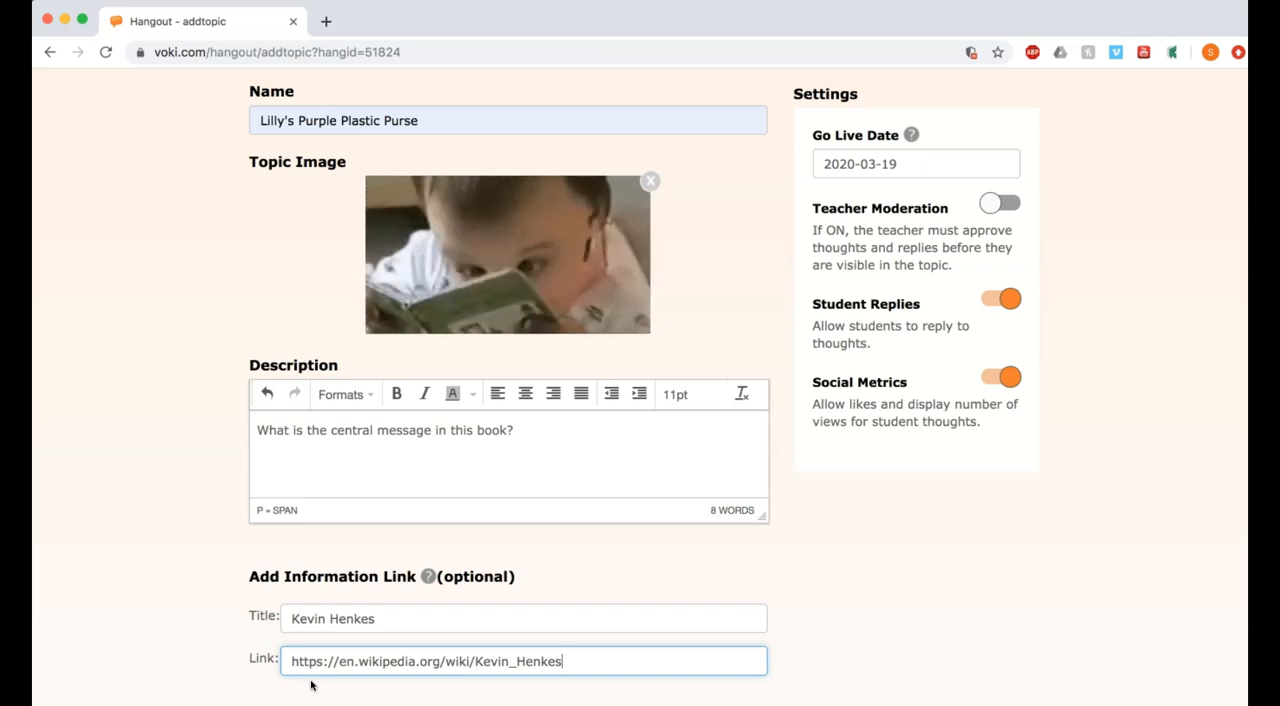
- Set the topic's grading criteria to Stars and its go-live date to 2020-03-23
{"action": "scroll", "coordinate": [240, 268], "scroll_direction": "down", "scroll_amount": 5}
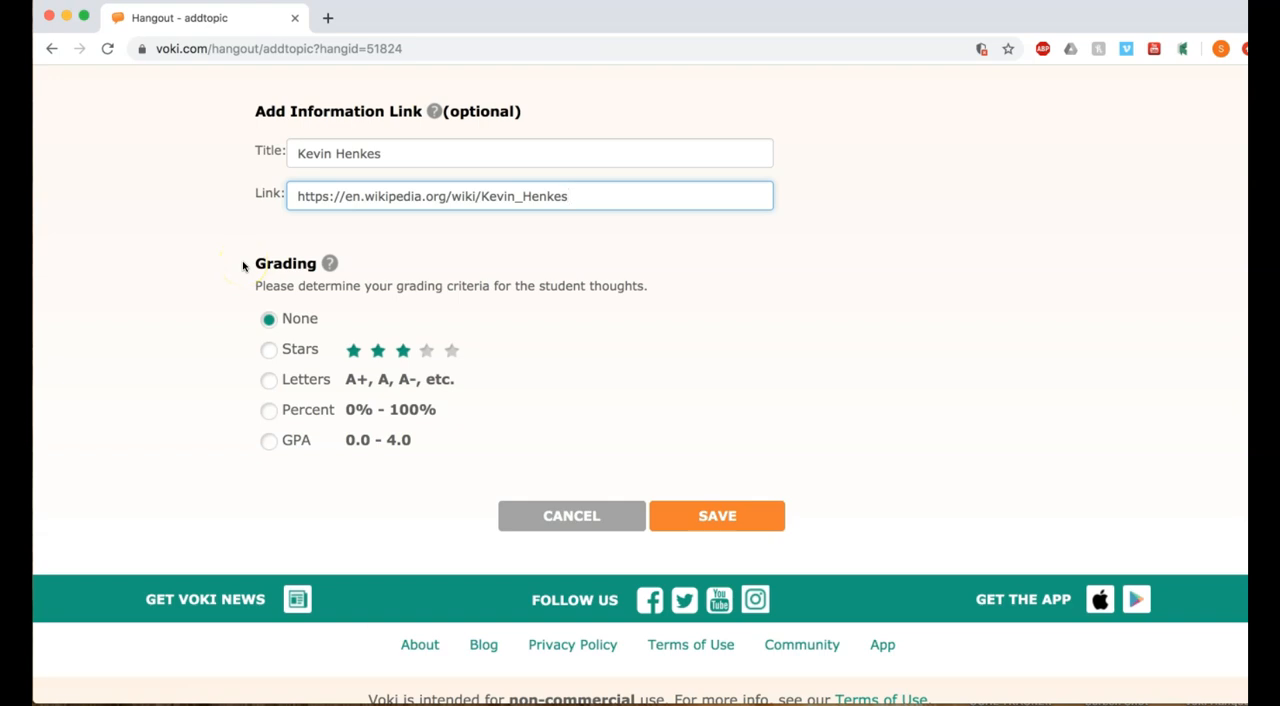
{"action": "left_click", "coordinate": [268, 352]}
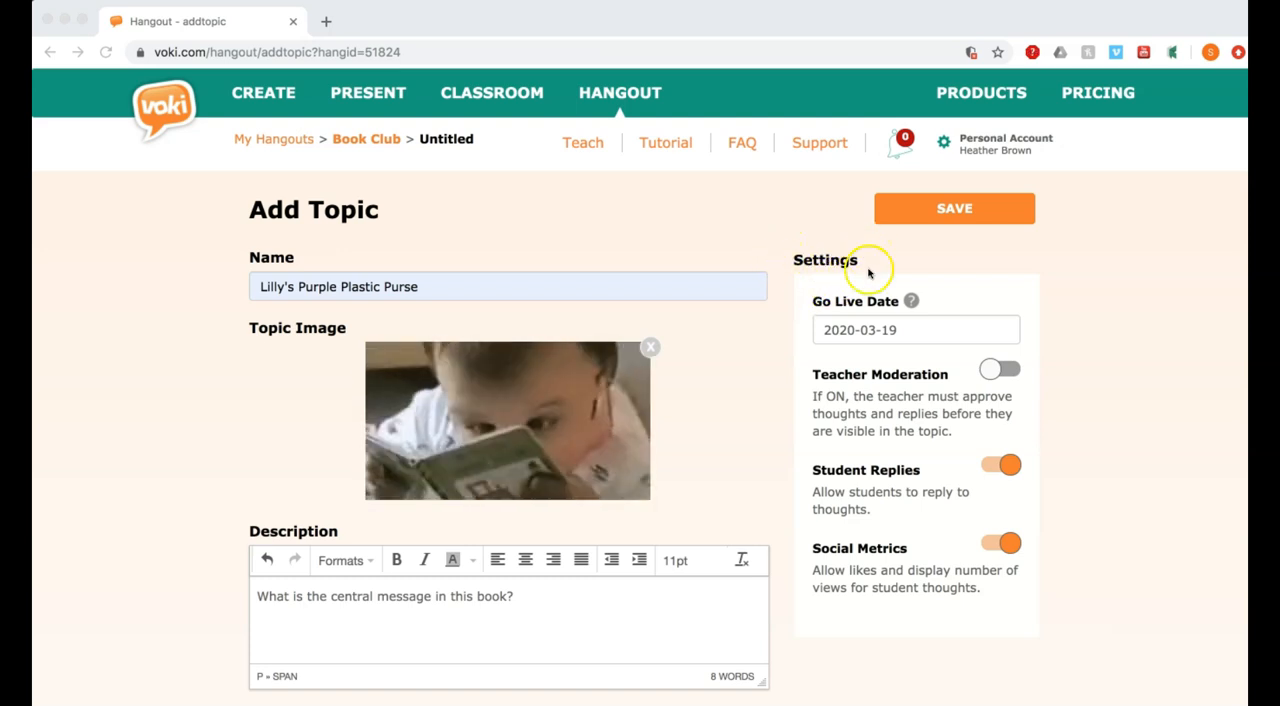
{"action": "left_click", "coordinate": [871, 332]}
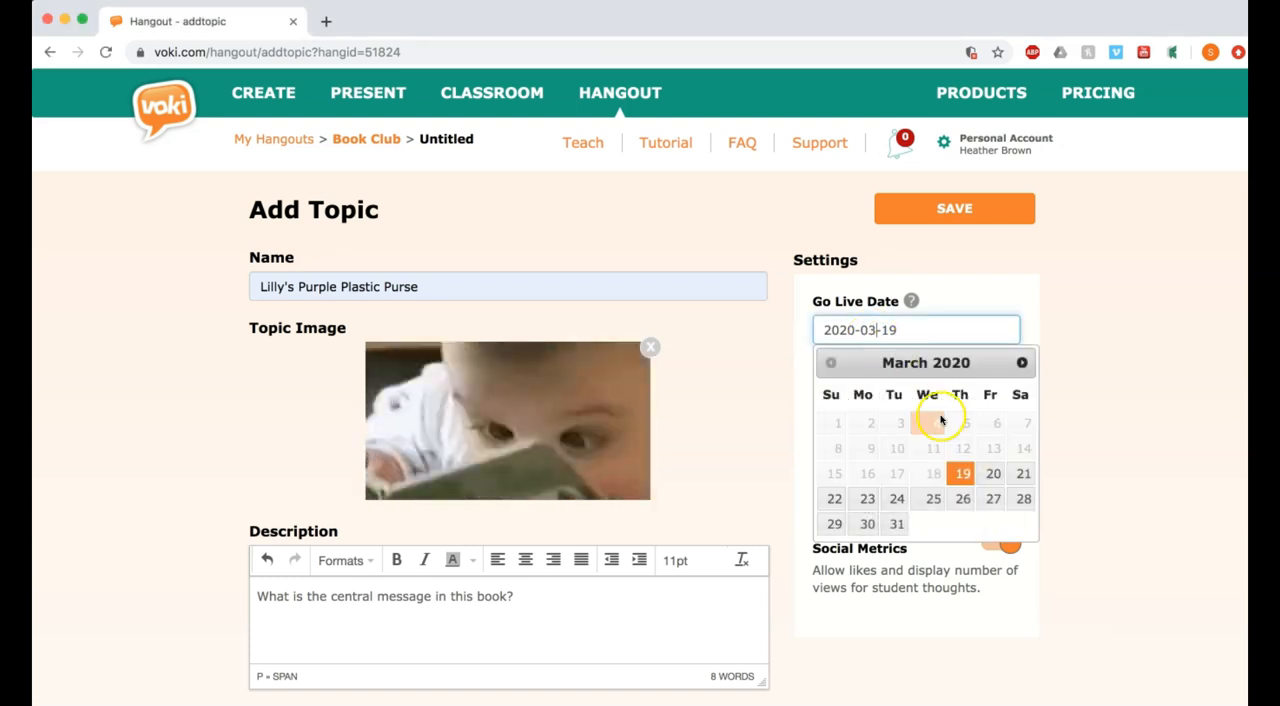
{"action": "left_click", "coordinate": [873, 499]}
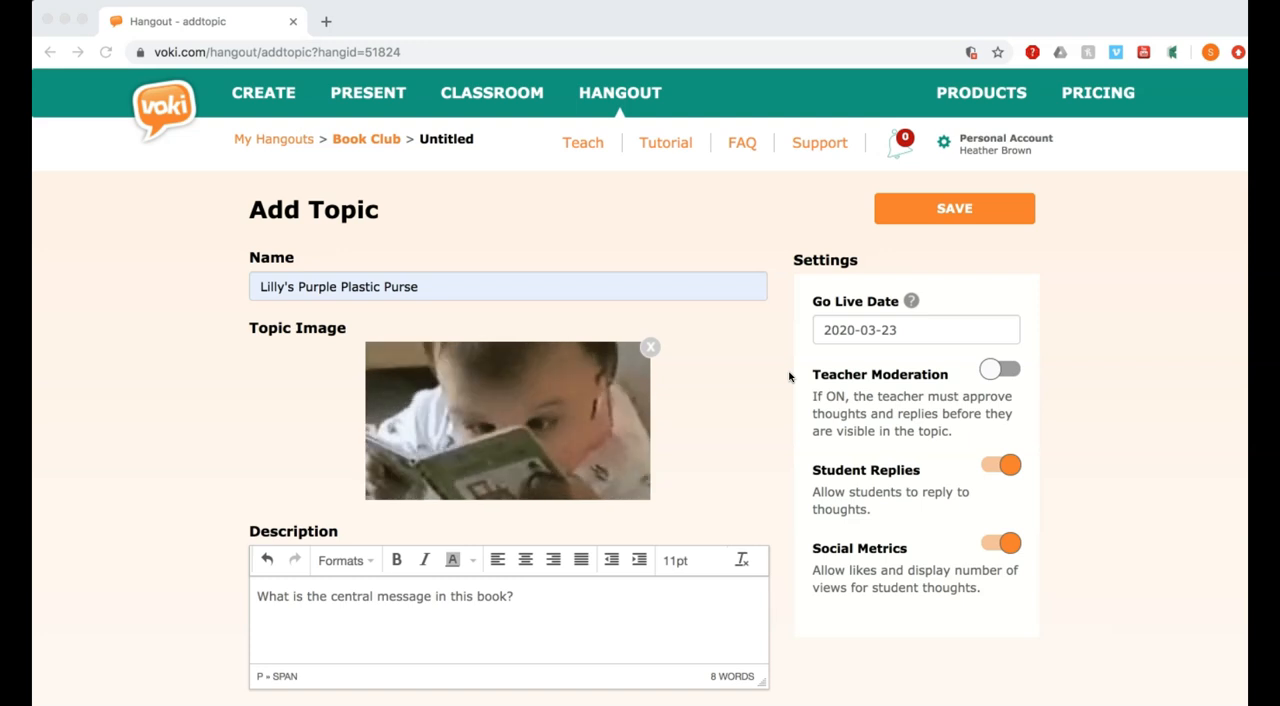
- Turn Teacher Moderation on for the topic and switch it back off
{"action": "left_click", "coordinate": [993, 369]}
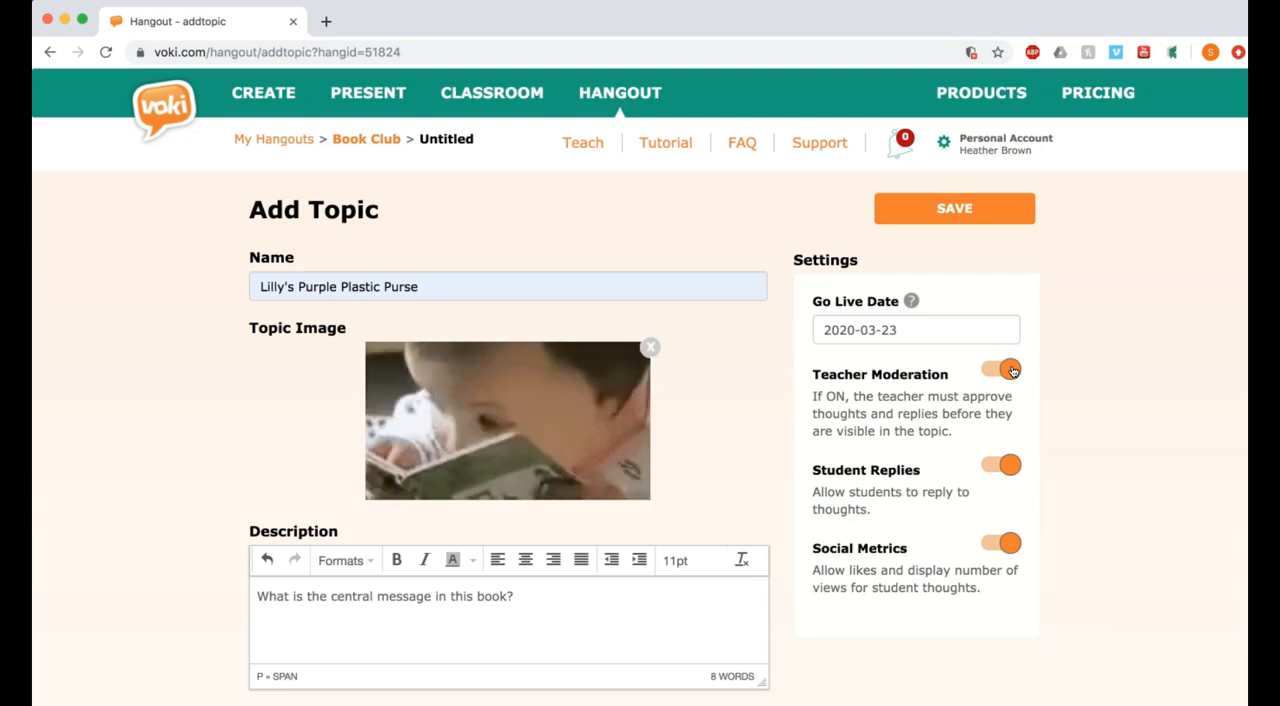
{"action": "left_click", "coordinate": [1012, 370]}
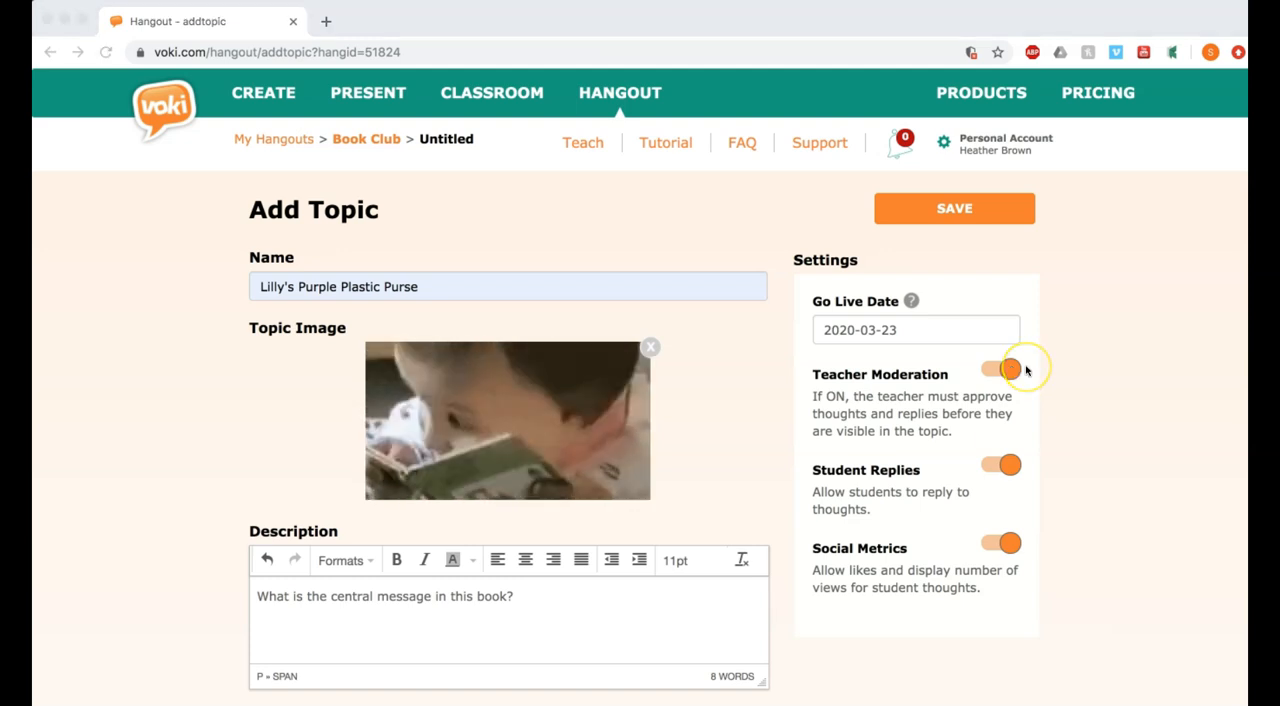
{"action": "left_click", "coordinate": [1011, 370]}
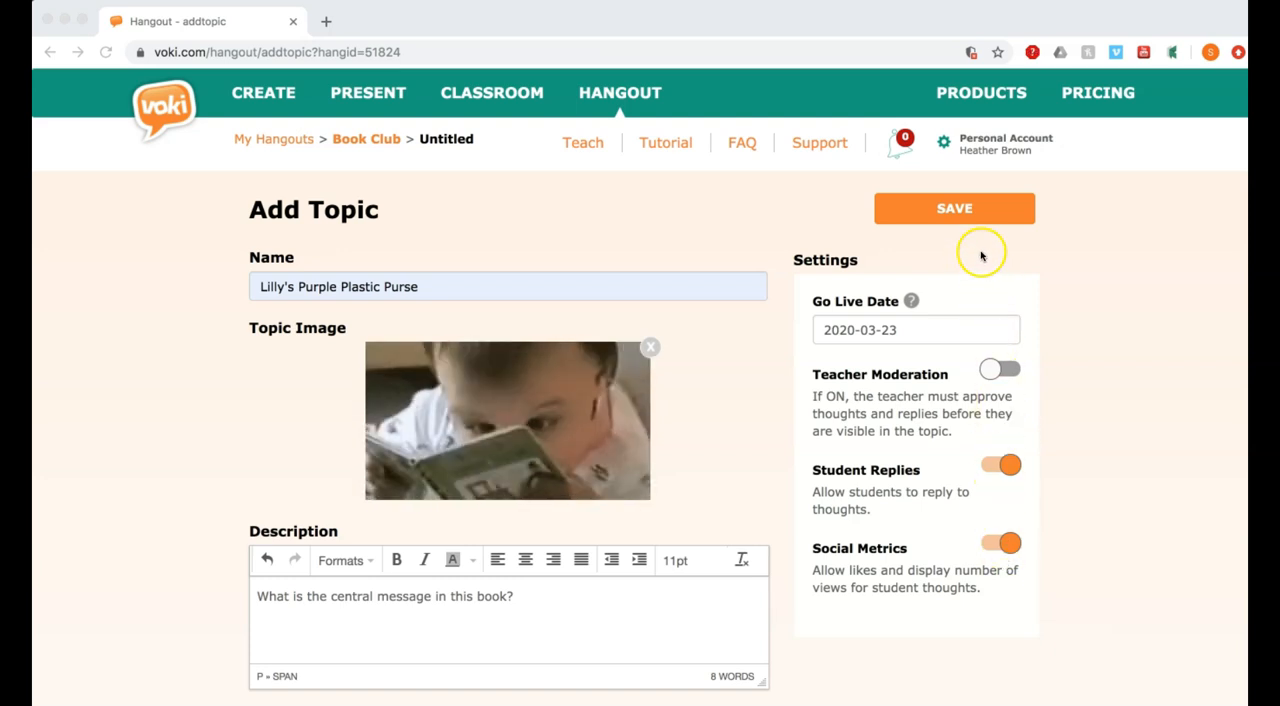
- Save the new topic to the Book Club hangout
{"action": "left_click", "coordinate": [929, 211]}
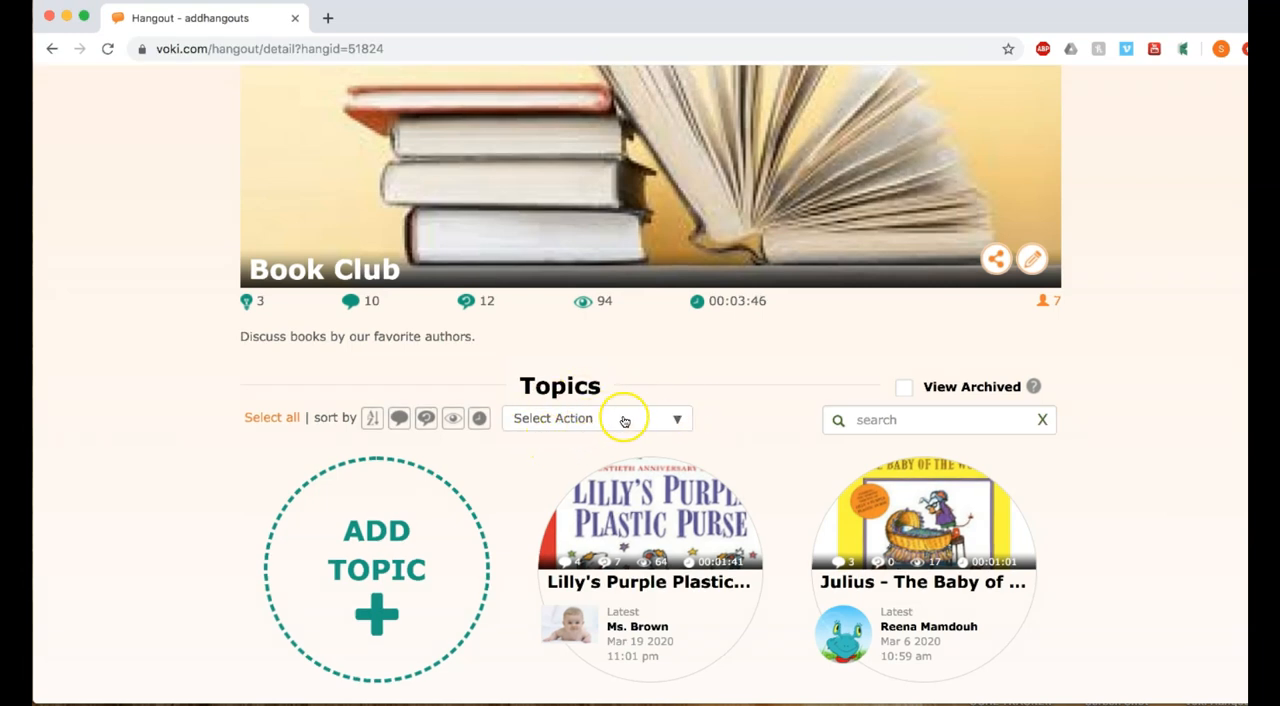
- View the available topic actions and show the archived topics, including Wemberly Worried
{"action": "left_click", "coordinate": [676, 422]}
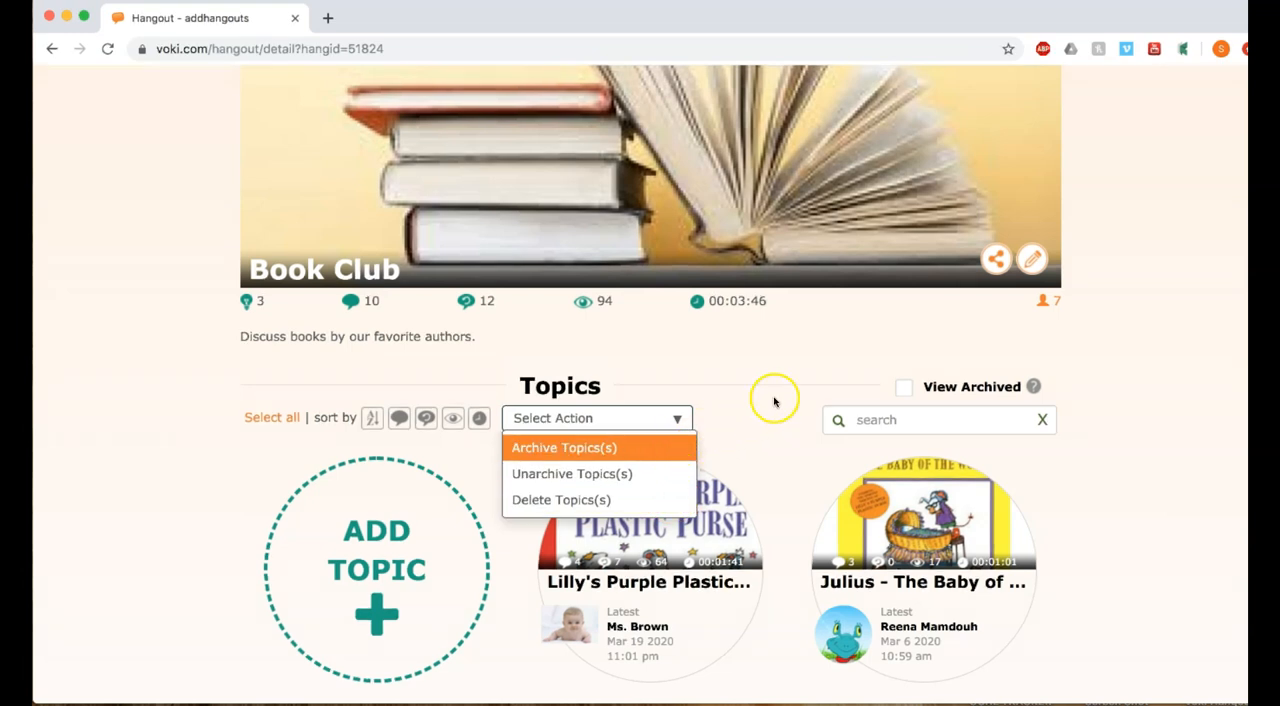
{"action": "left_click", "coordinate": [904, 390]}
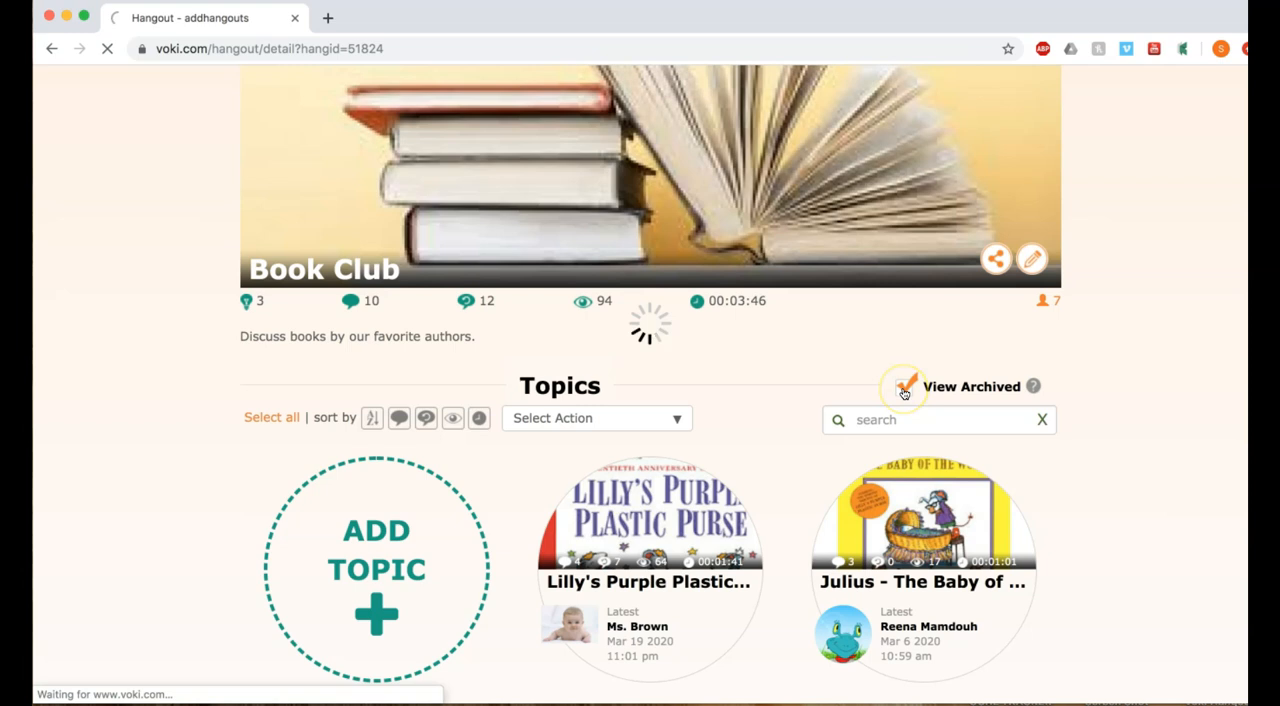
{"action": "scroll", "coordinate": [904, 393], "scroll_direction": "down", "scroll_amount": 3}
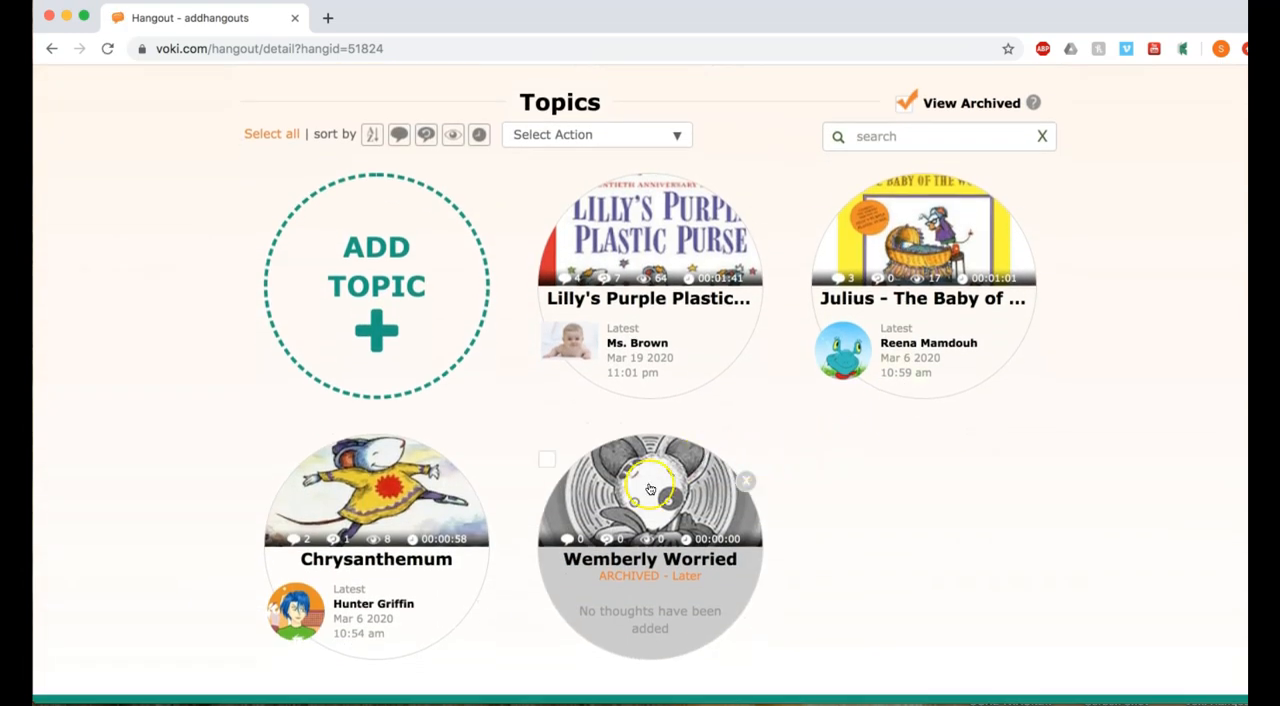
{"action": "left_click", "coordinate": [678, 532]}
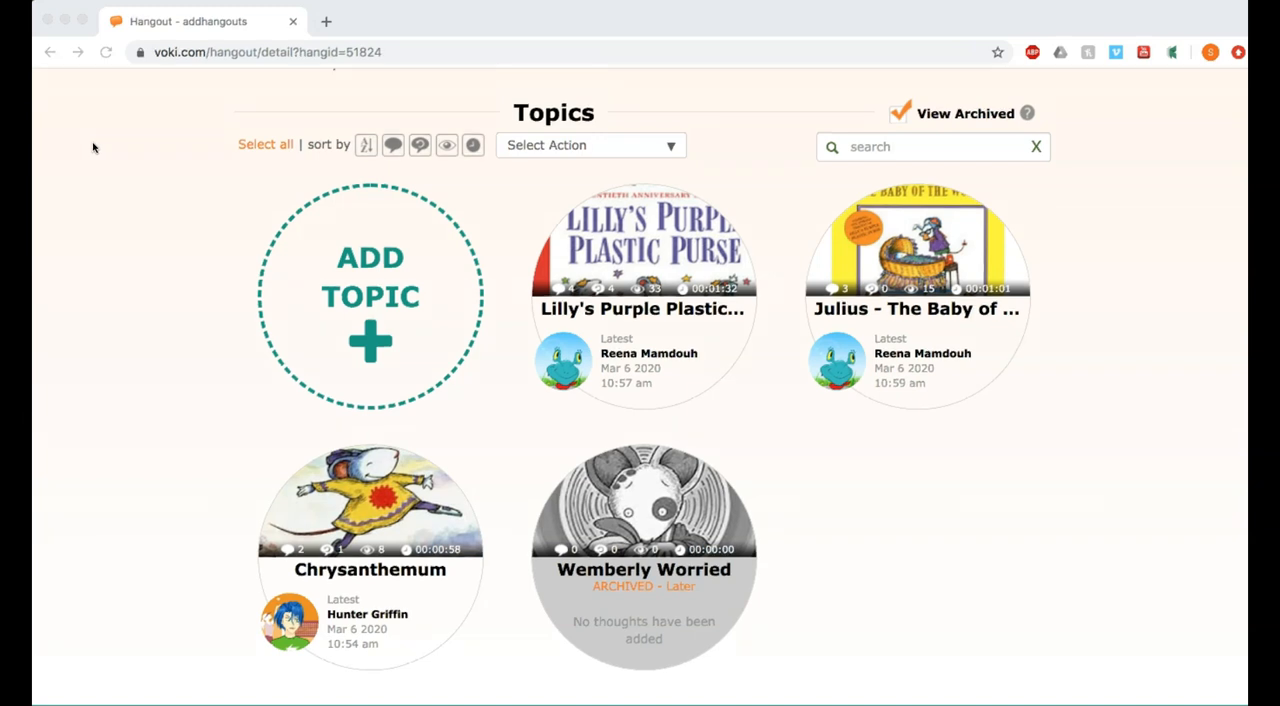
- Go back to My Hangouts and open the list of students in the Book Club hangout
{"action": "scroll", "coordinate": [93, 147], "scroll_direction": "up", "scroll_amount": 5}
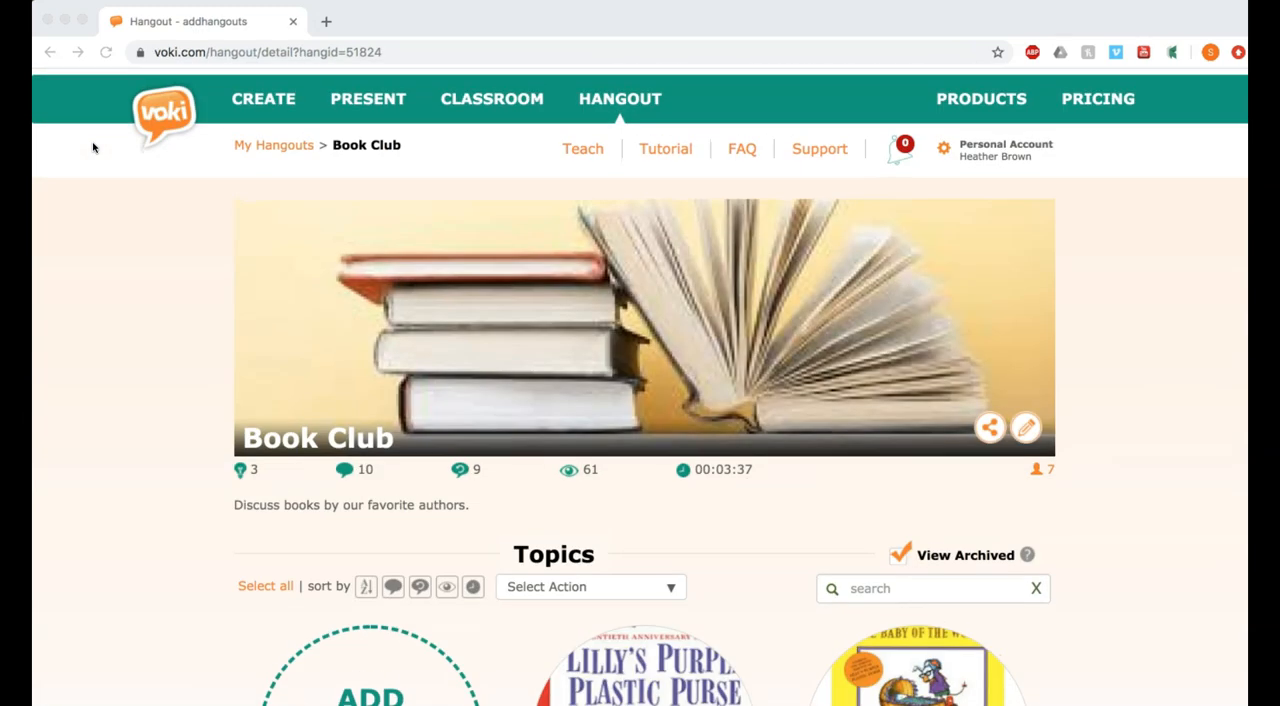
{"action": "left_click", "coordinate": [249, 143]}
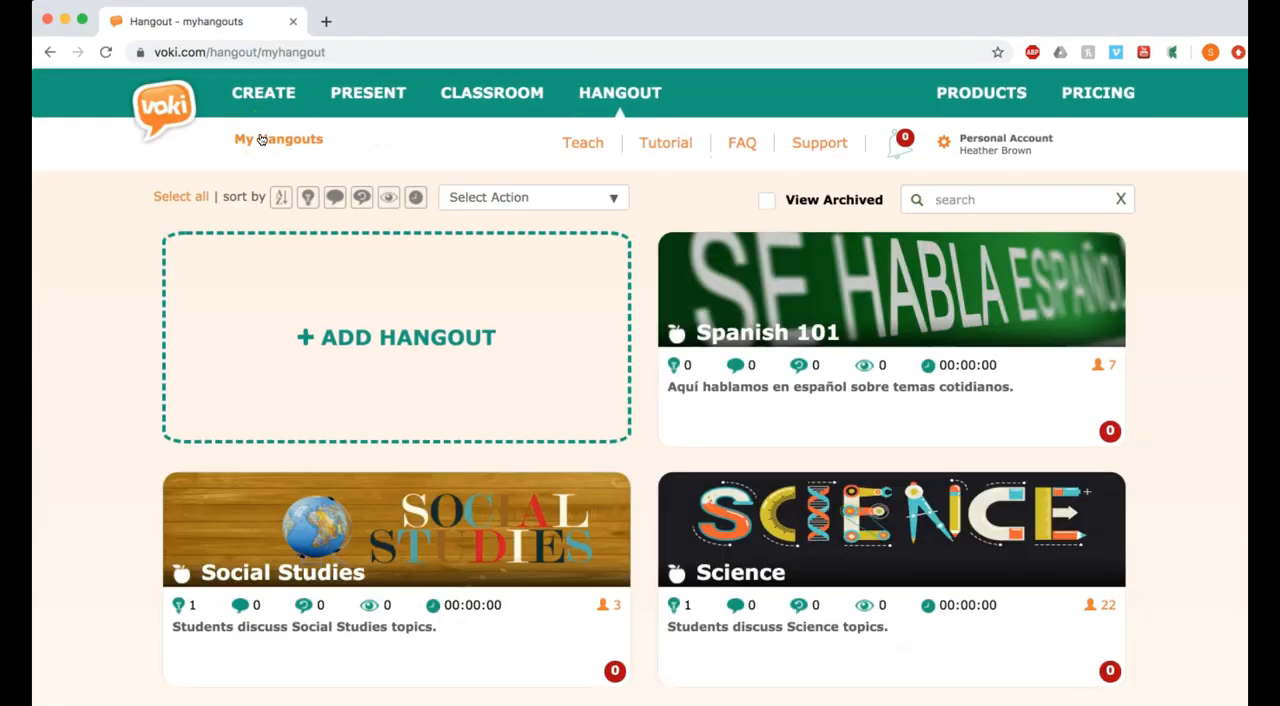
{"action": "left_click", "coordinate": [1159, 624]}
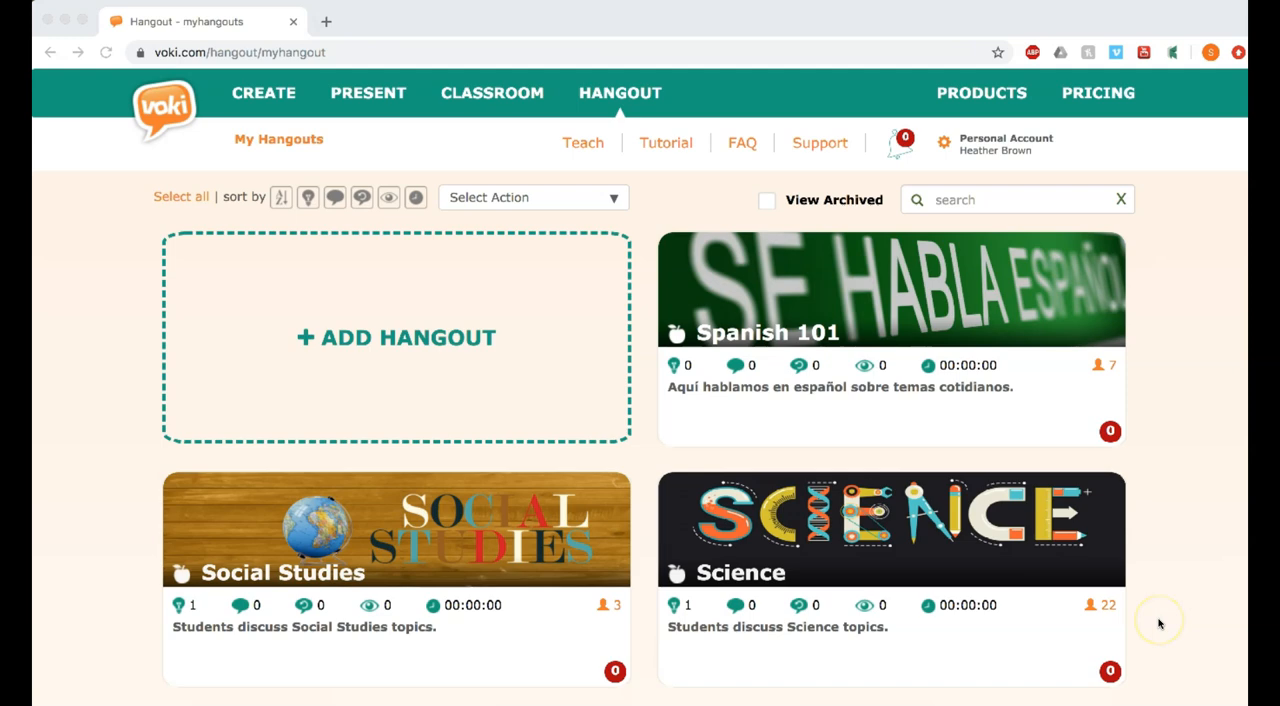
{"action": "scroll", "coordinate": [1159, 624], "scroll_direction": "down", "scroll_amount": 10}
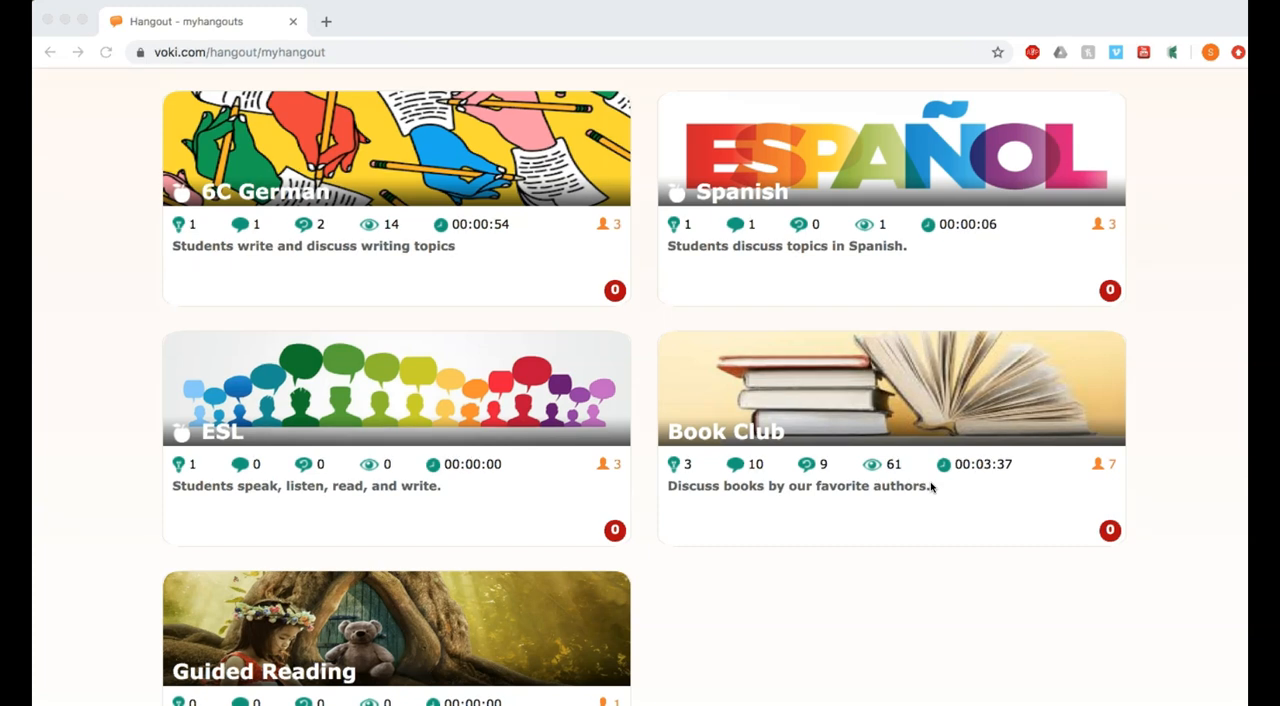
{"action": "mouse_move", "coordinate": [1106, 490]}
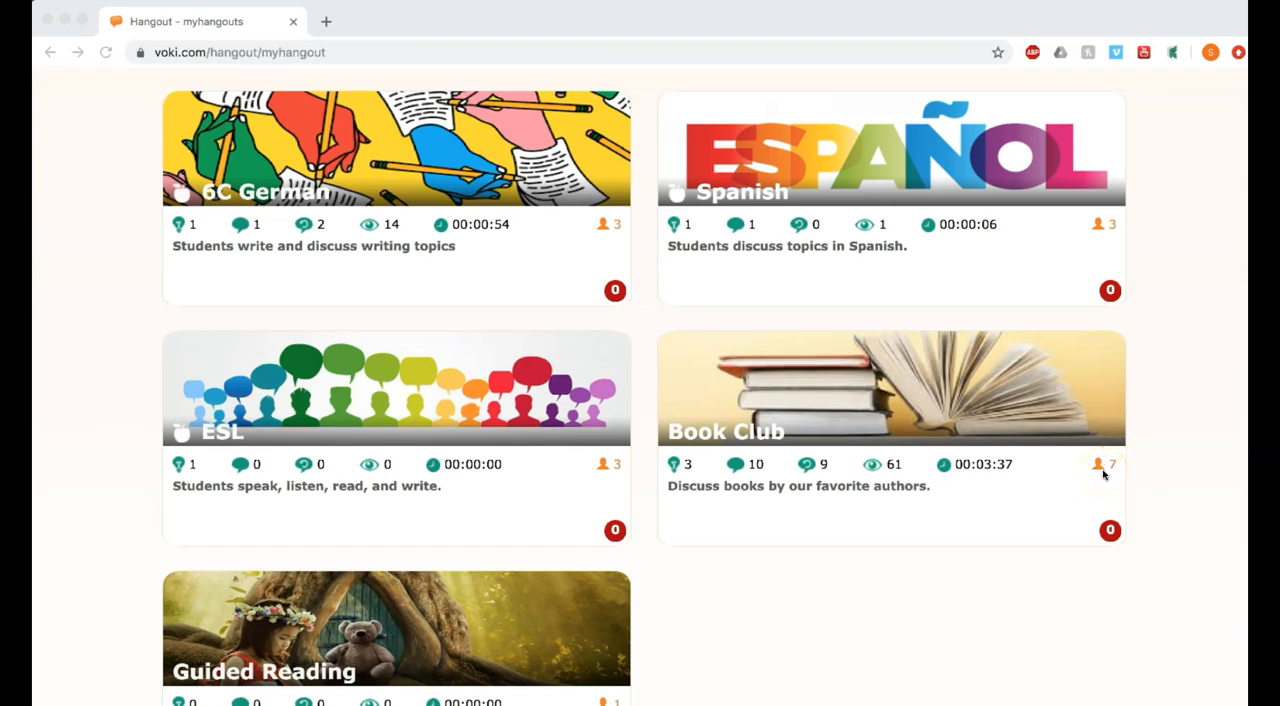
{"action": "left_click", "coordinate": [1102, 466]}
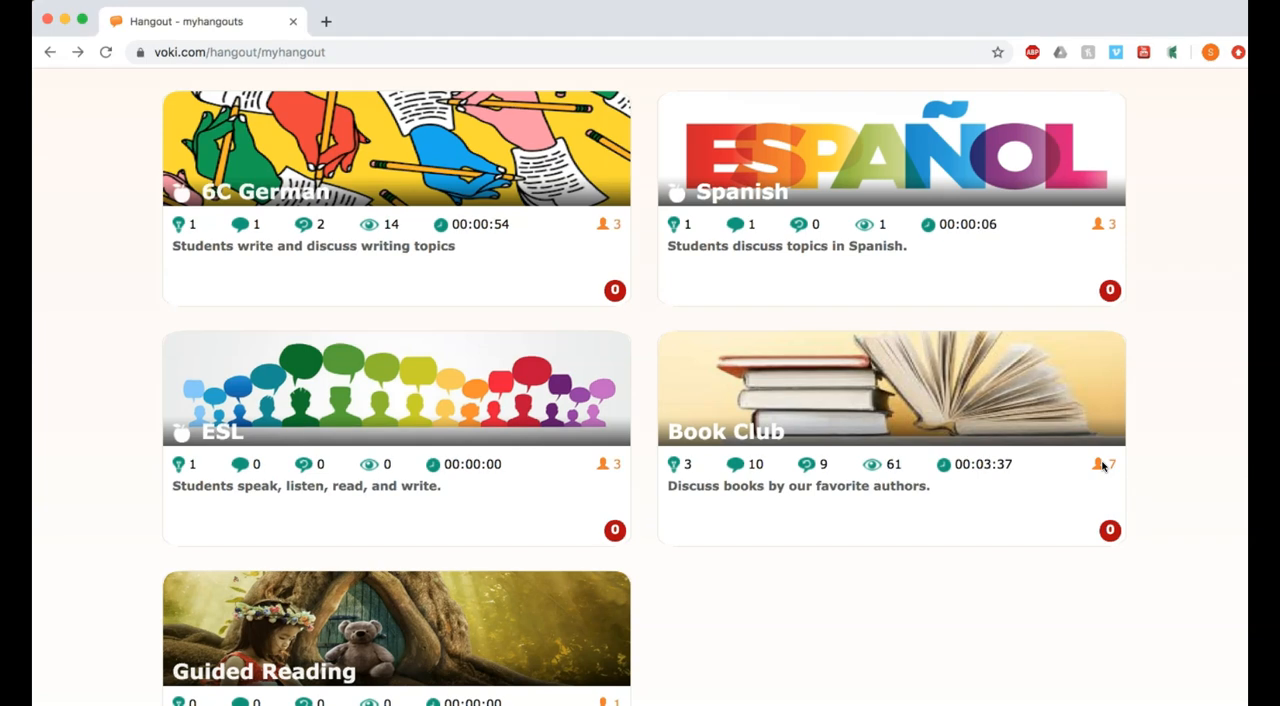
{"action": "left_click", "coordinate": [1102, 466]}
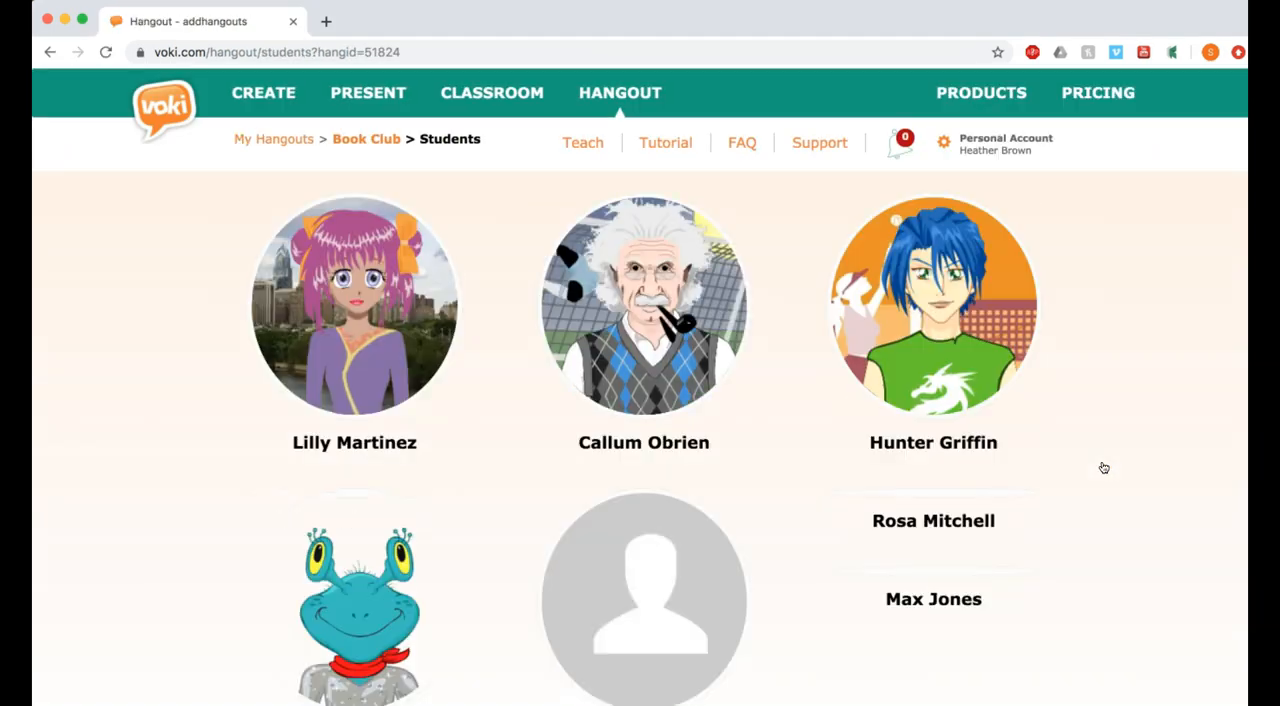
- Return to the hangouts list and examine the edit and share options of the Book Club hangout
{"action": "left_click", "coordinate": [838, 556]}
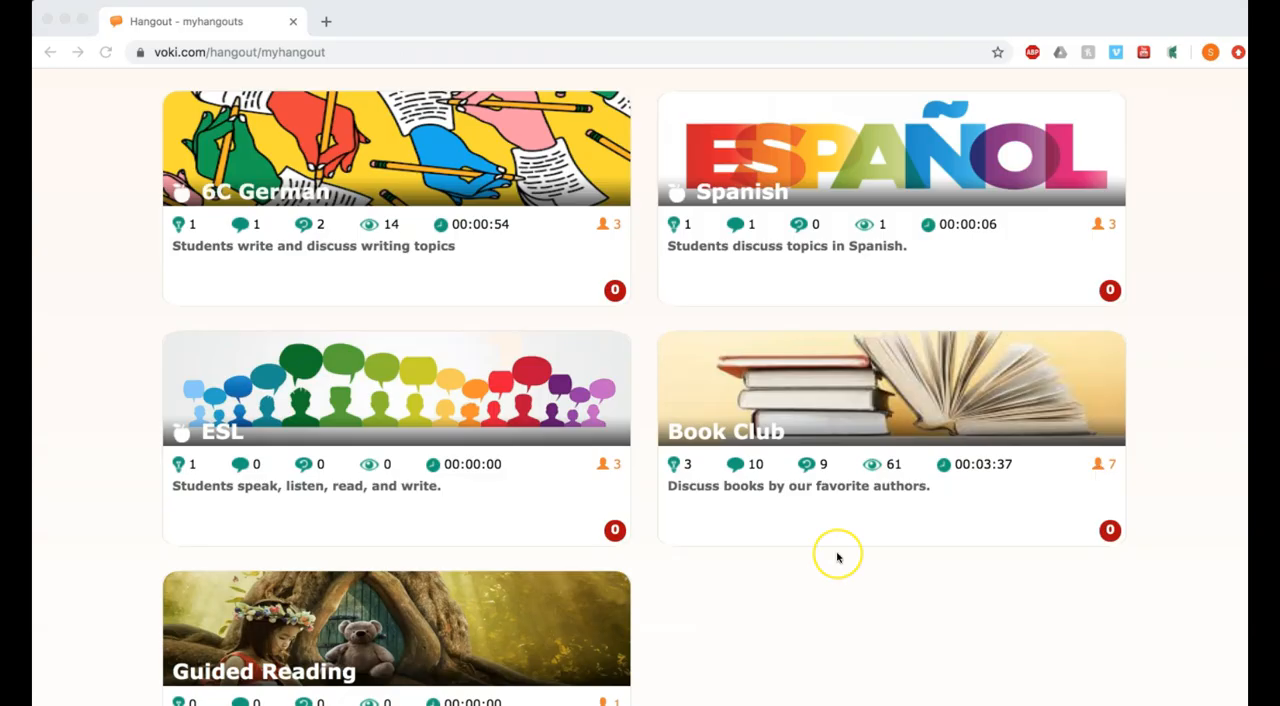
{"action": "left_click", "coordinate": [843, 427]}
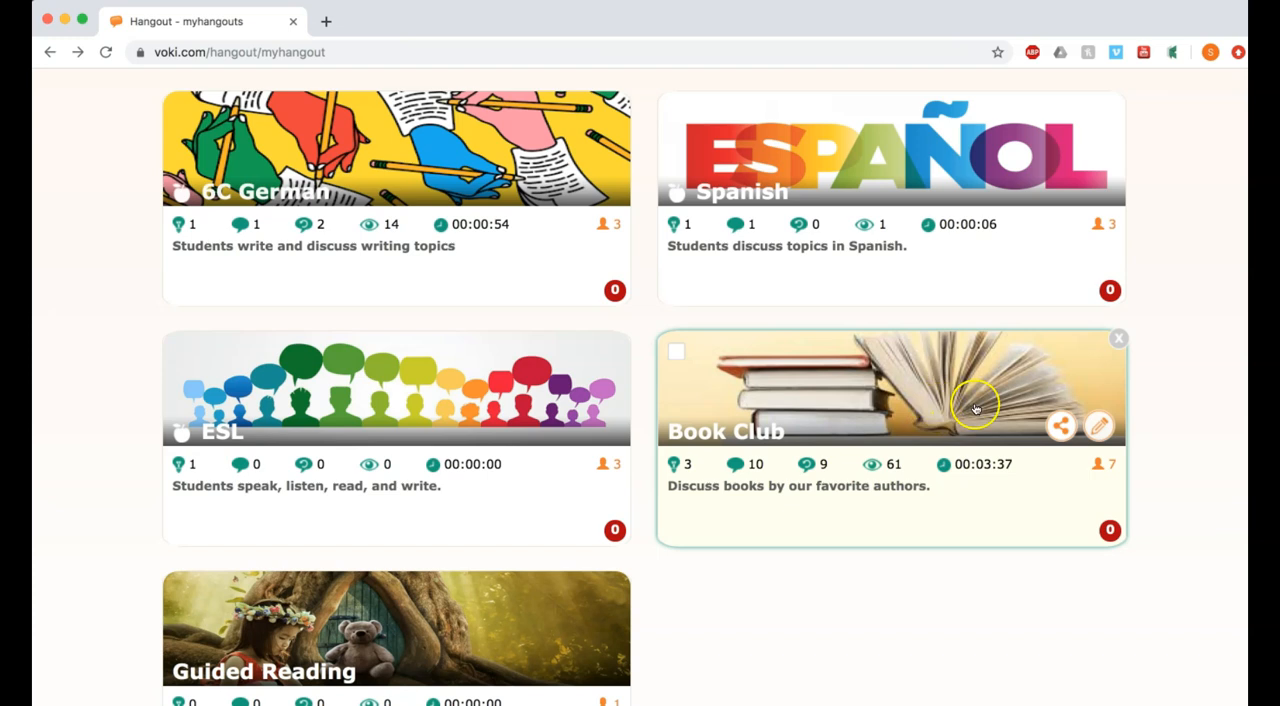
{"action": "left_click", "coordinate": [1121, 410]}
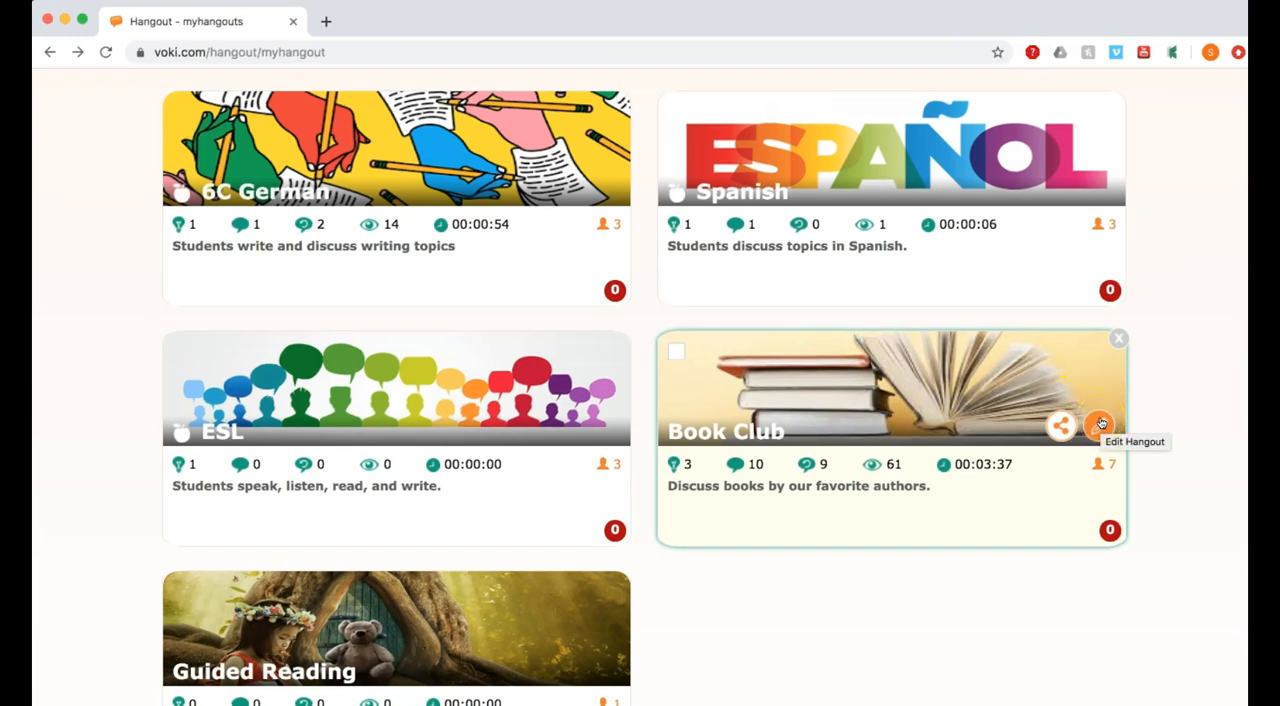
{"action": "left_click", "coordinate": [1056, 430]}
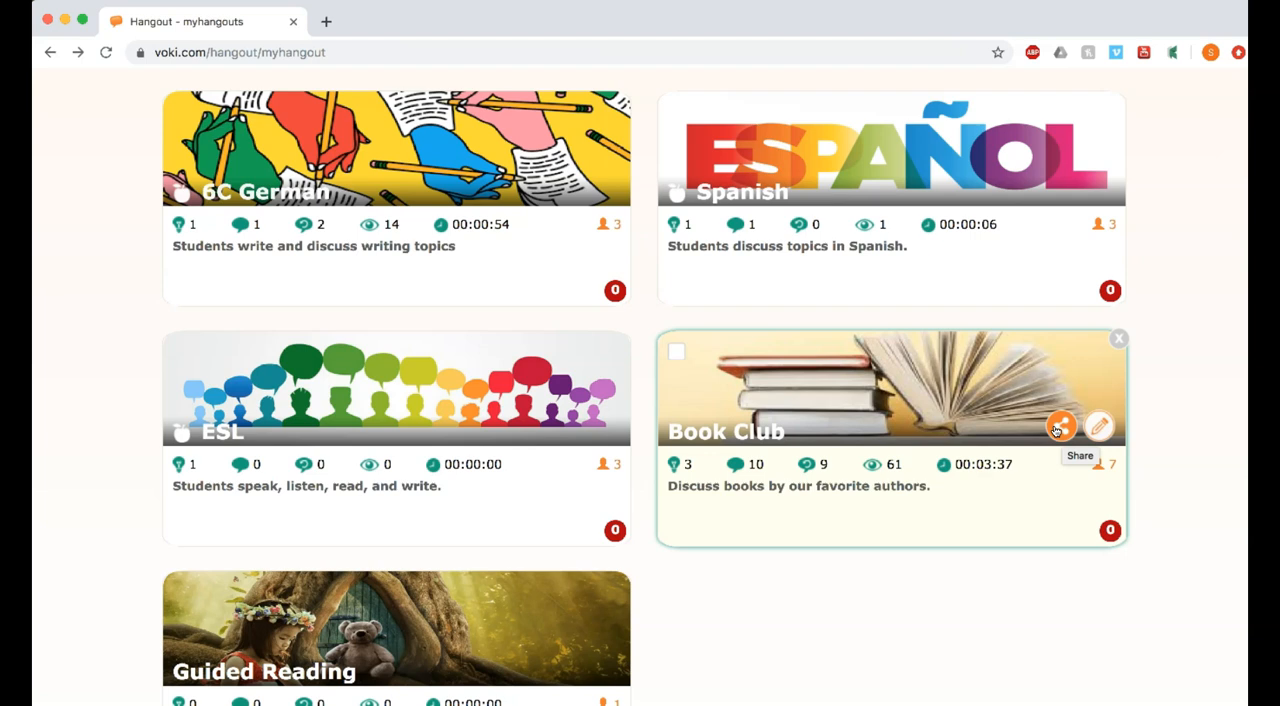
- Open the Lilly's Purple Plastic Purse topic in the Book Club hangout
{"action": "left_click", "coordinate": [877, 417]}
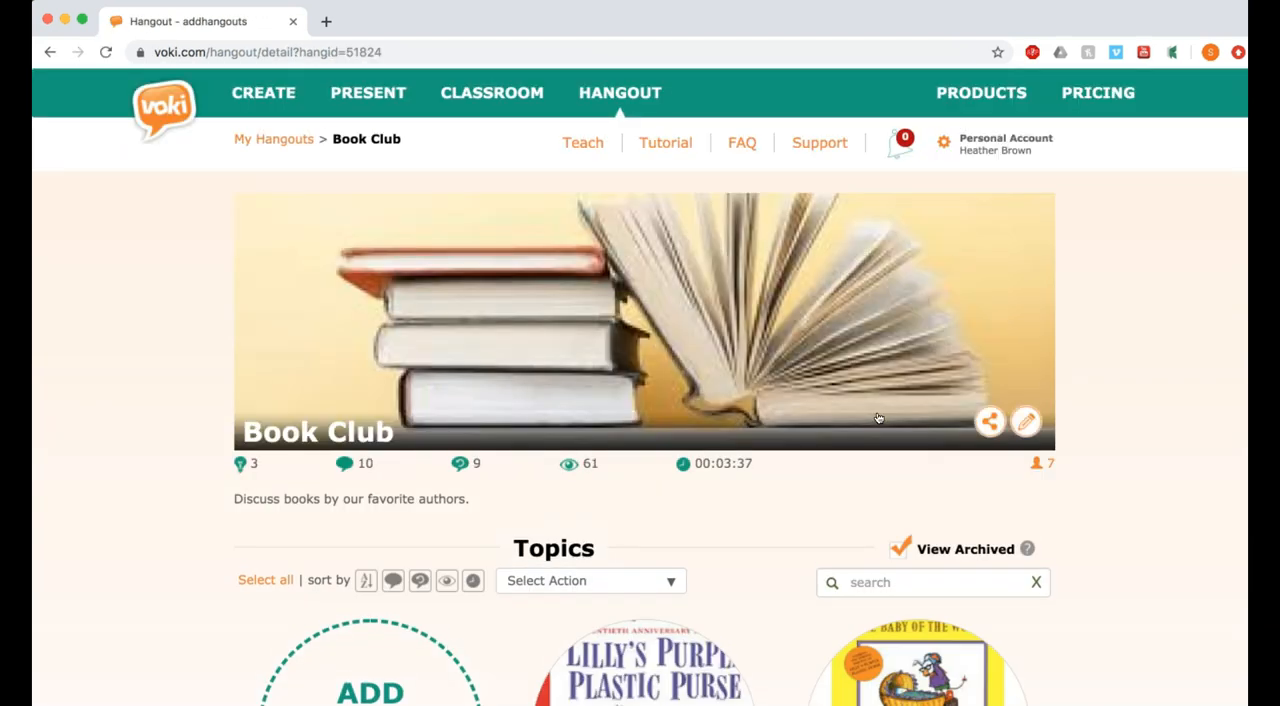
{"action": "scroll", "coordinate": [877, 417], "scroll_direction": "down", "scroll_amount": 5}
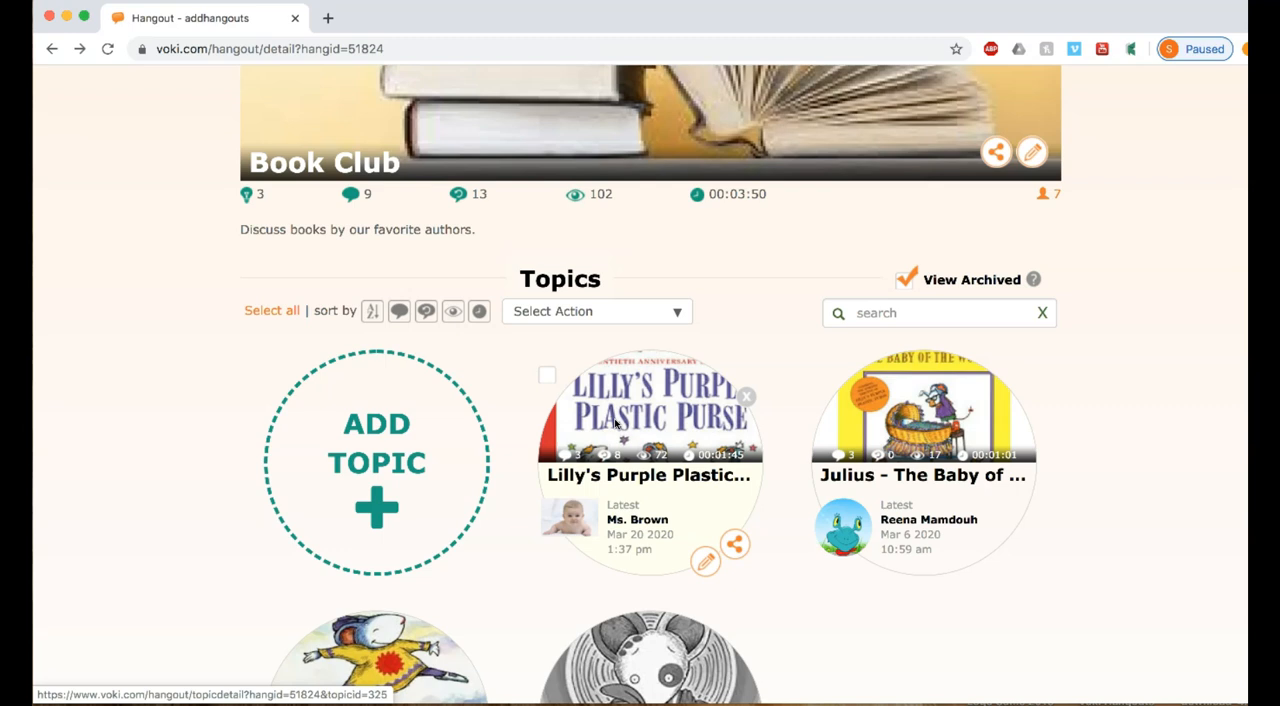
{"action": "left_click", "coordinate": [615, 423]}
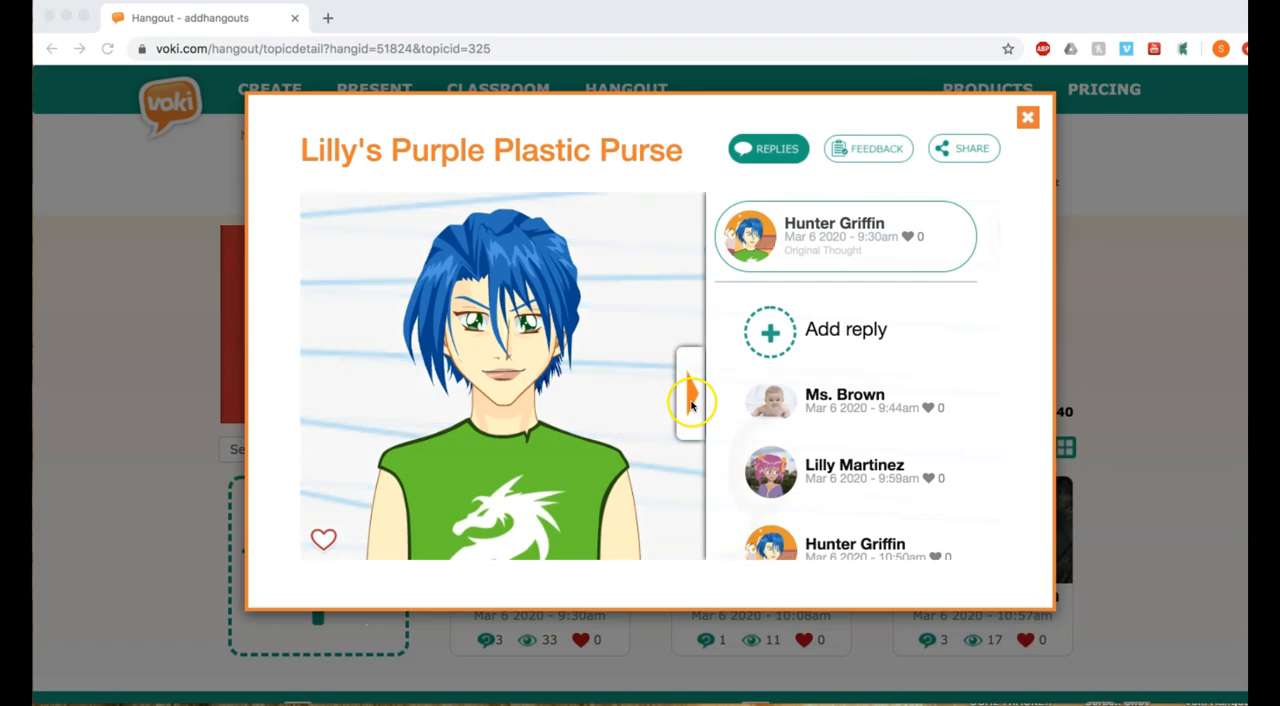
- Hide and reopen the replies beside the first student's thought, and examine the replies and their remove option
{"action": "left_click", "coordinate": [690, 403]}
{"action": "left_click", "coordinate": [690, 403]}
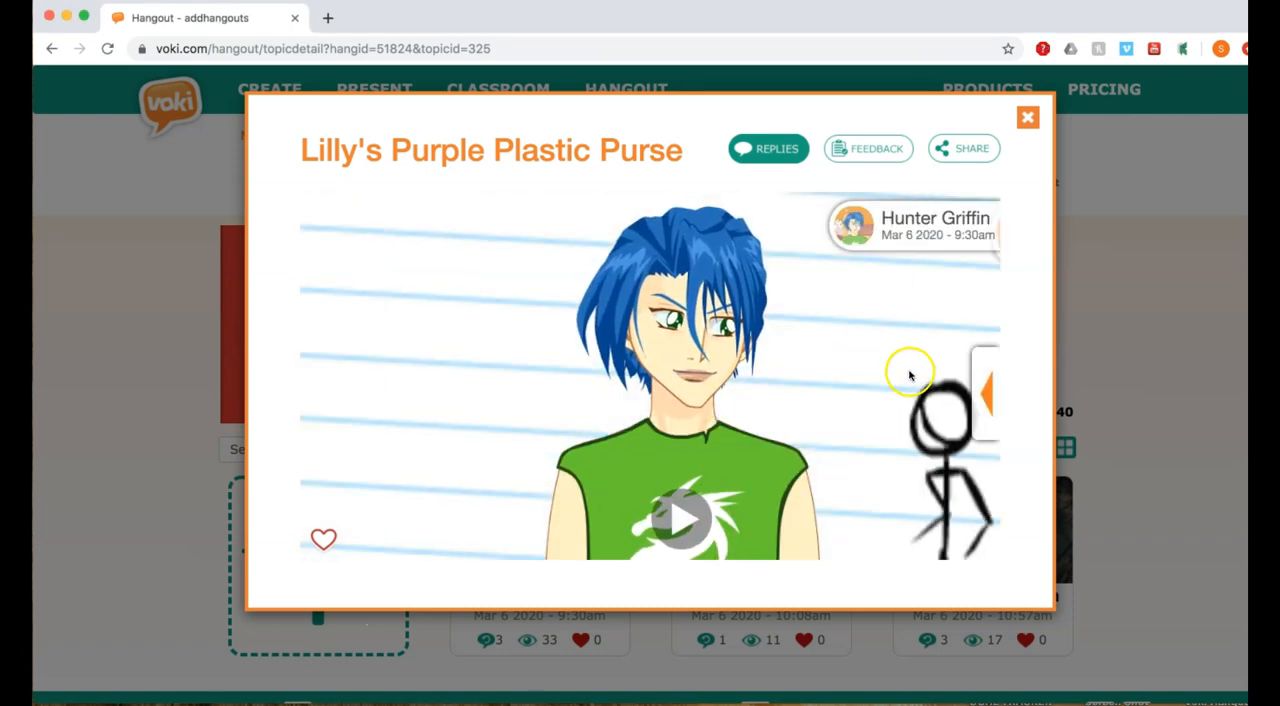
{"action": "left_click", "coordinate": [978, 400]}
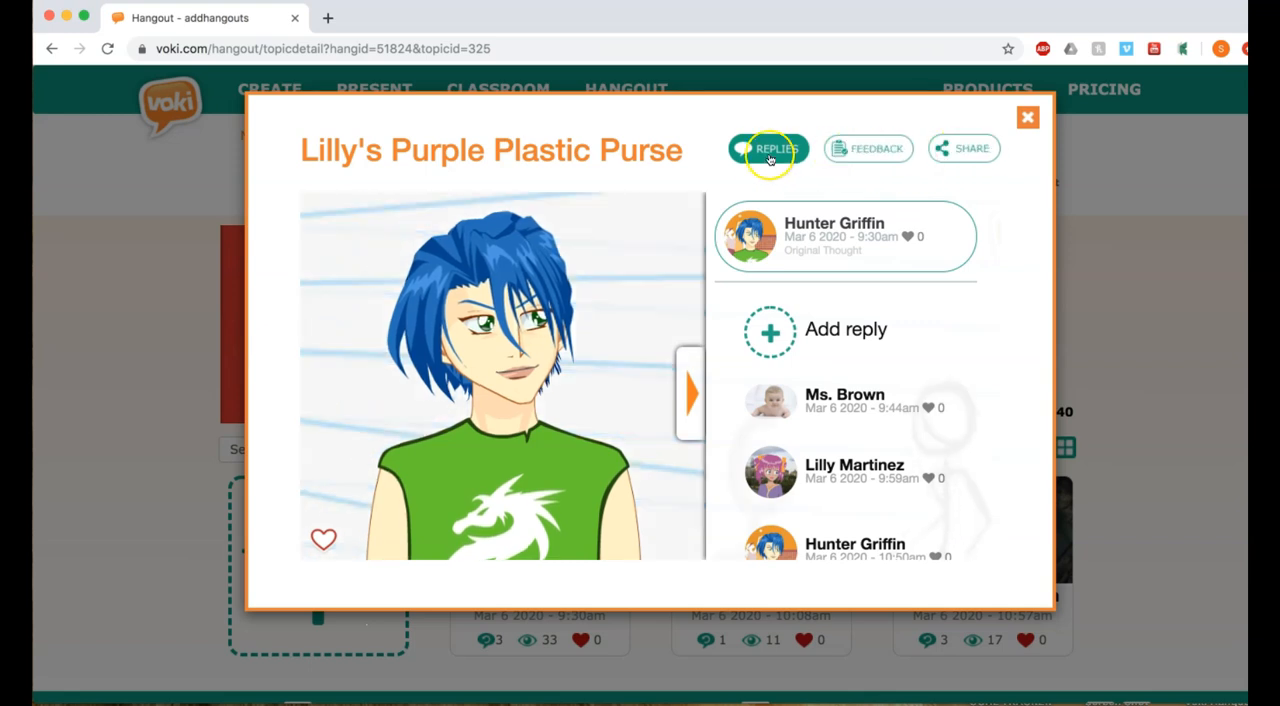
{"action": "scroll", "coordinate": [760, 535], "scroll_direction": "down", "scroll_amount": 1}
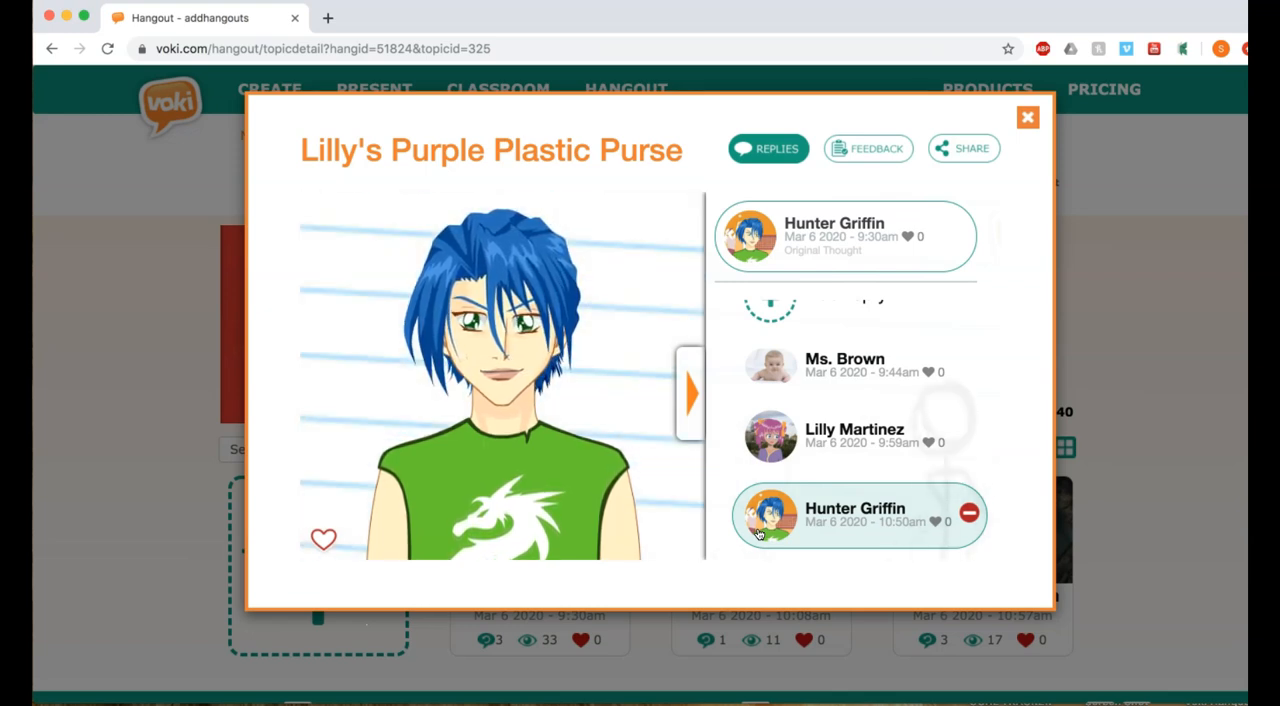
{"action": "left_click", "coordinate": [970, 511]}
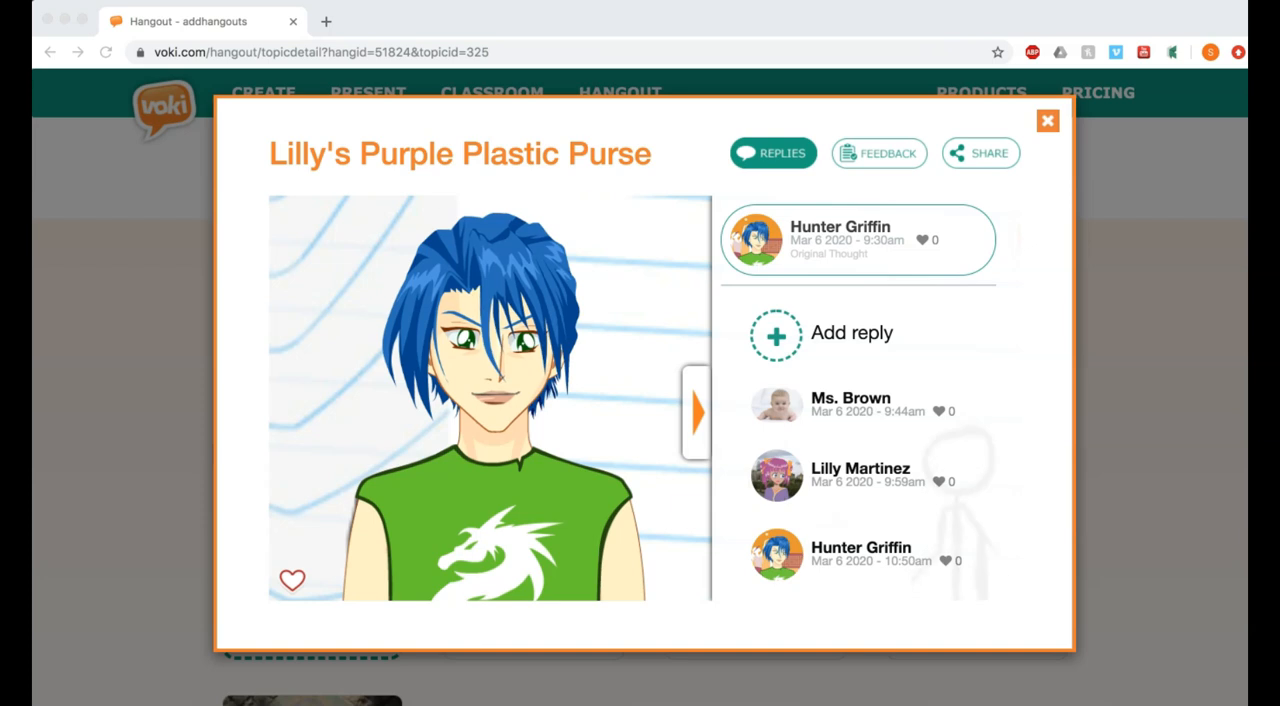
- Grade the first student's thought with one star in its feedback and view the thought's sharing options
{"action": "left_click", "coordinate": [893, 155]}
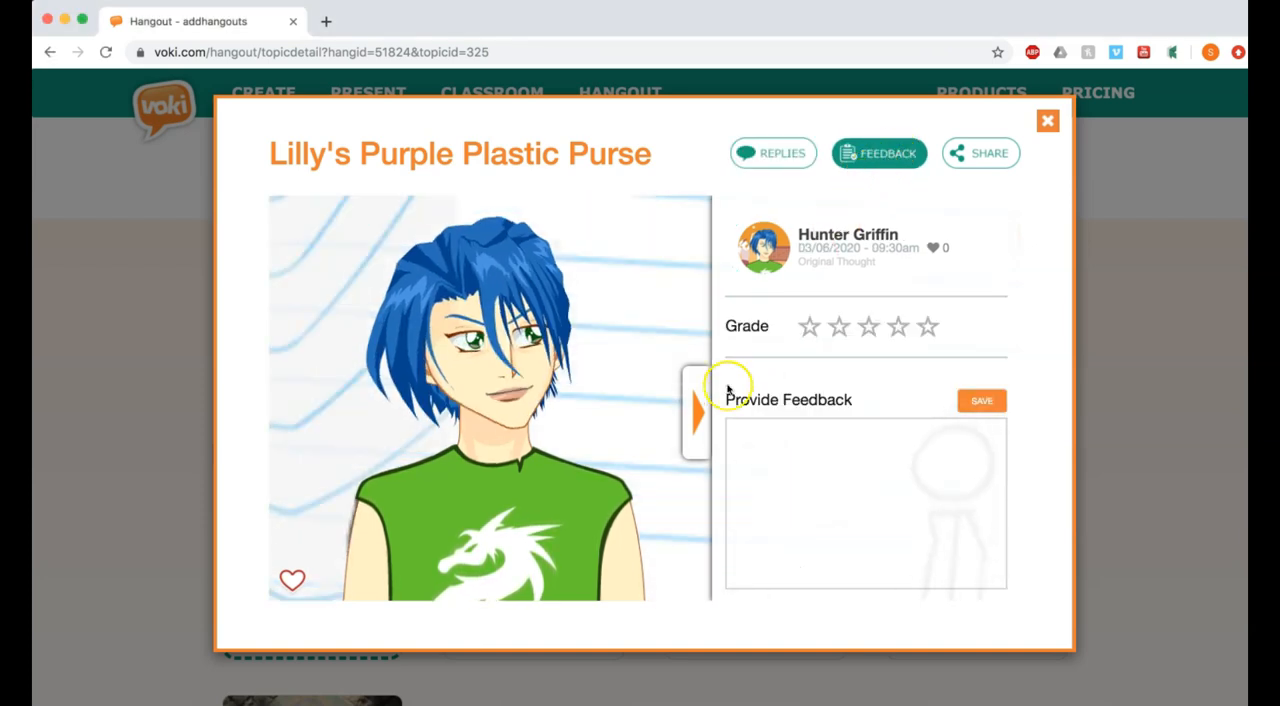
{"action": "left_click", "coordinate": [806, 332]}
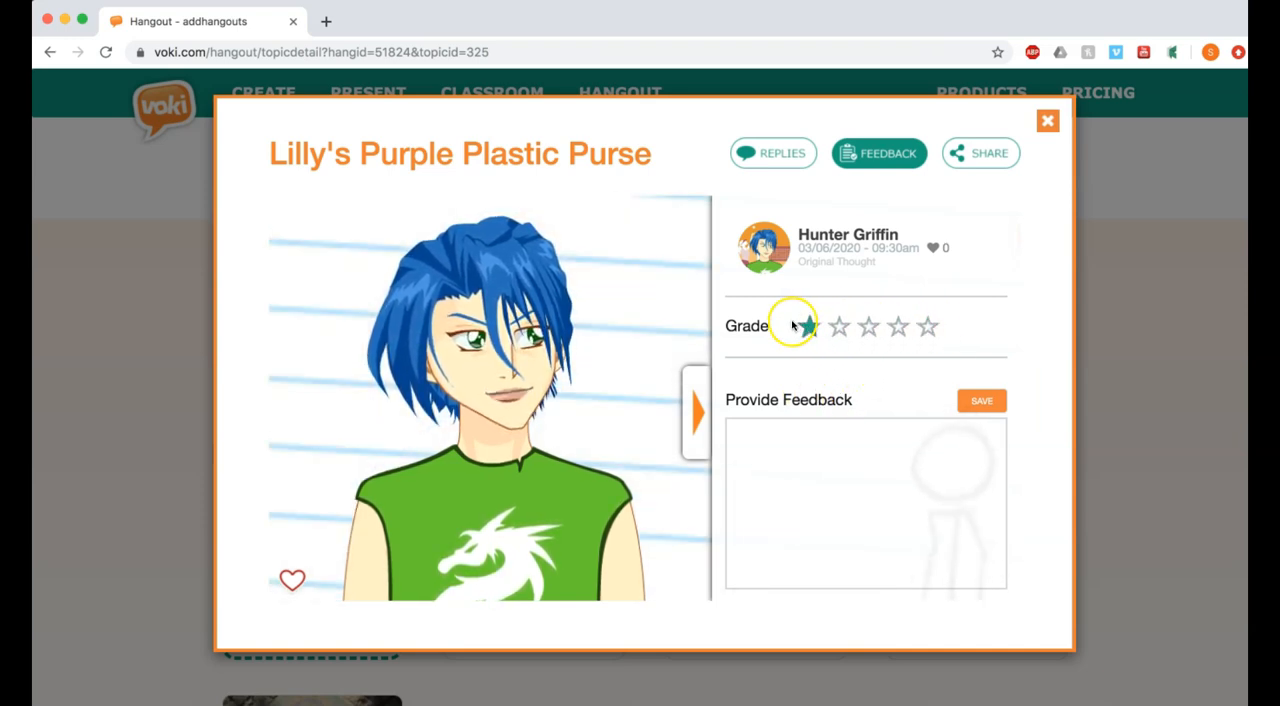
{"action": "left_click", "coordinate": [973, 157]}
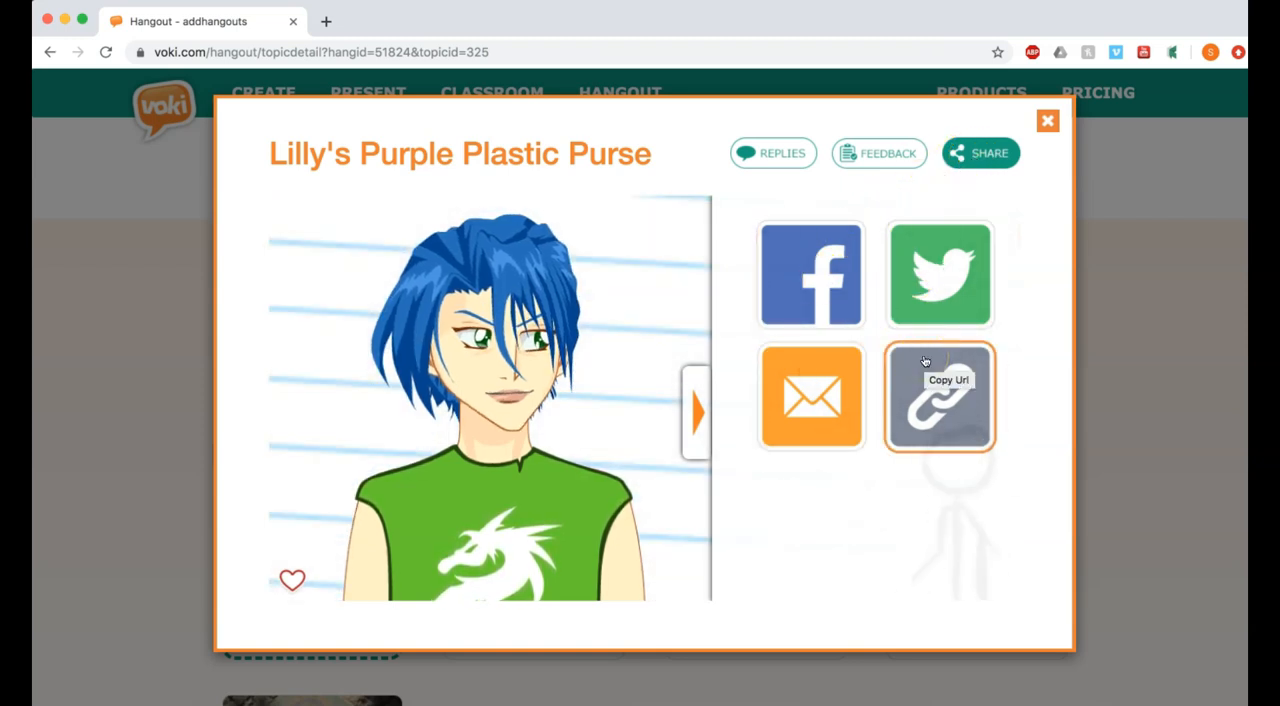
- Log out of the teacher's personal account
{"action": "left_click", "coordinate": [1012, 187]}
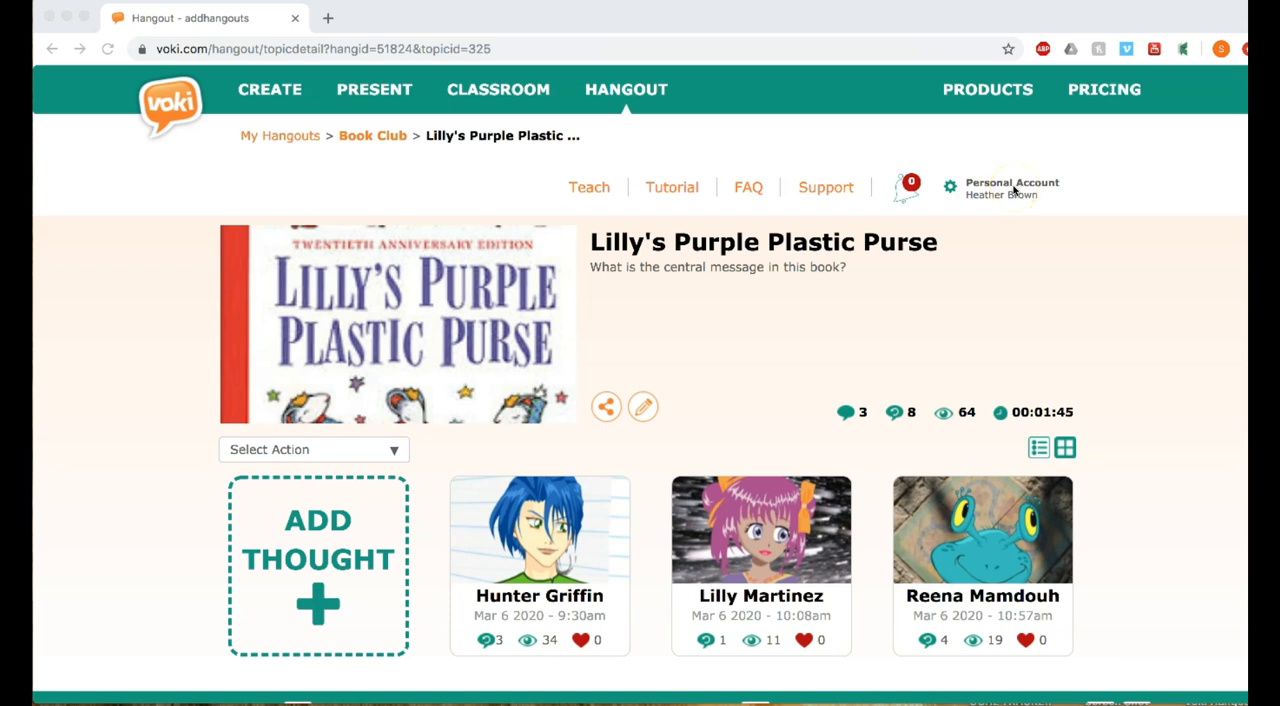
{"action": "left_click", "coordinate": [1013, 188]}
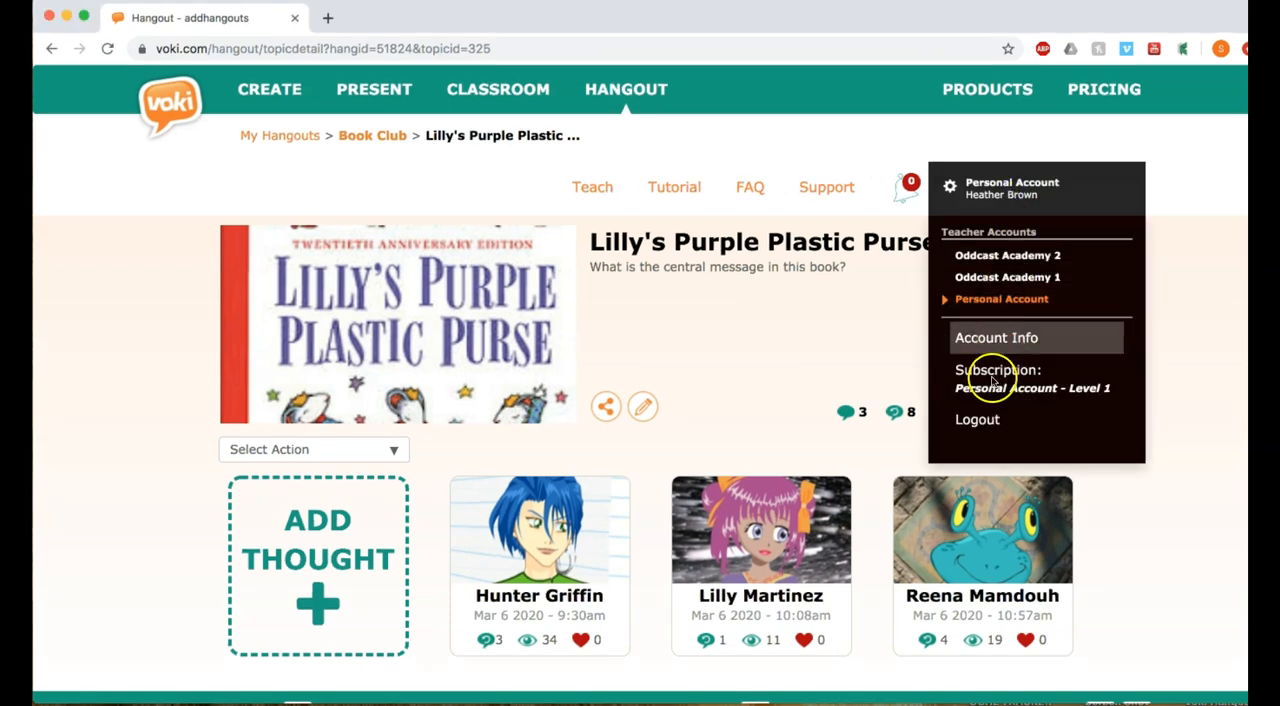
{"action": "left_click", "coordinate": [986, 421]}
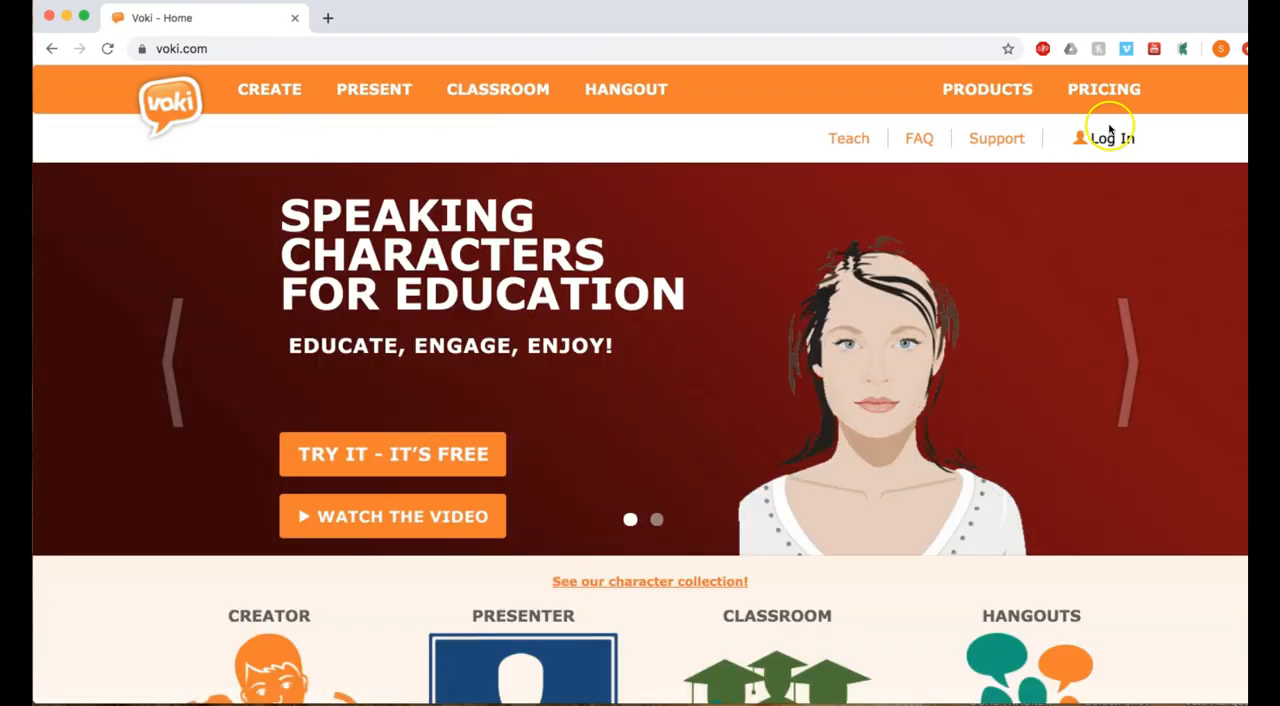
- Log in to a student account with its saved username and password
{"action": "left_click", "coordinate": [1116, 140]}
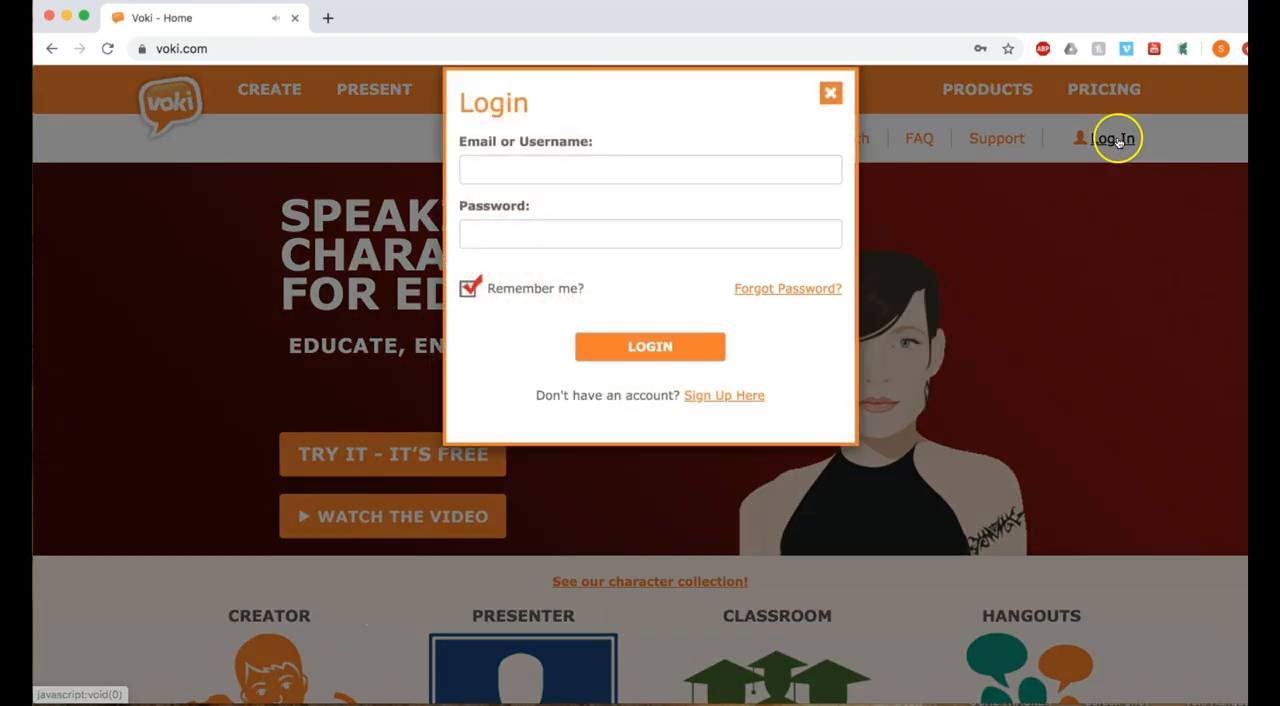
{"action": "left_click", "coordinate": [723, 196]}
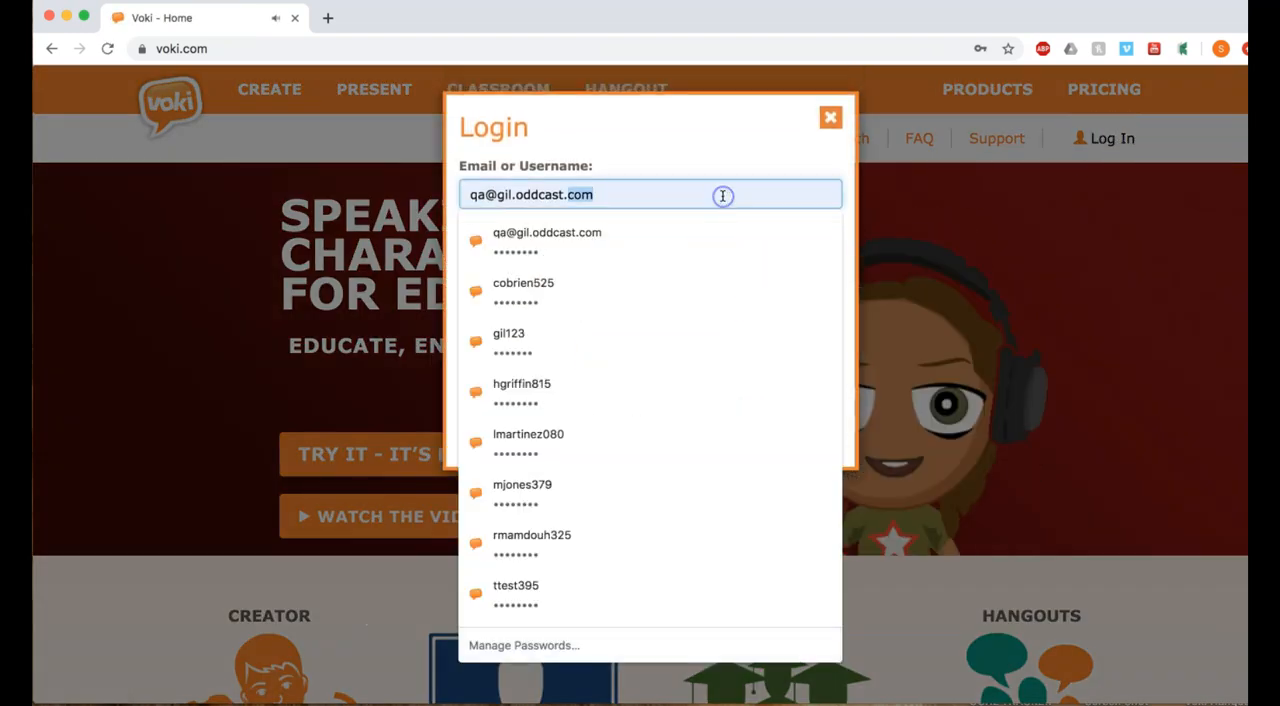
{"action": "left_click", "coordinate": [637, 553]}
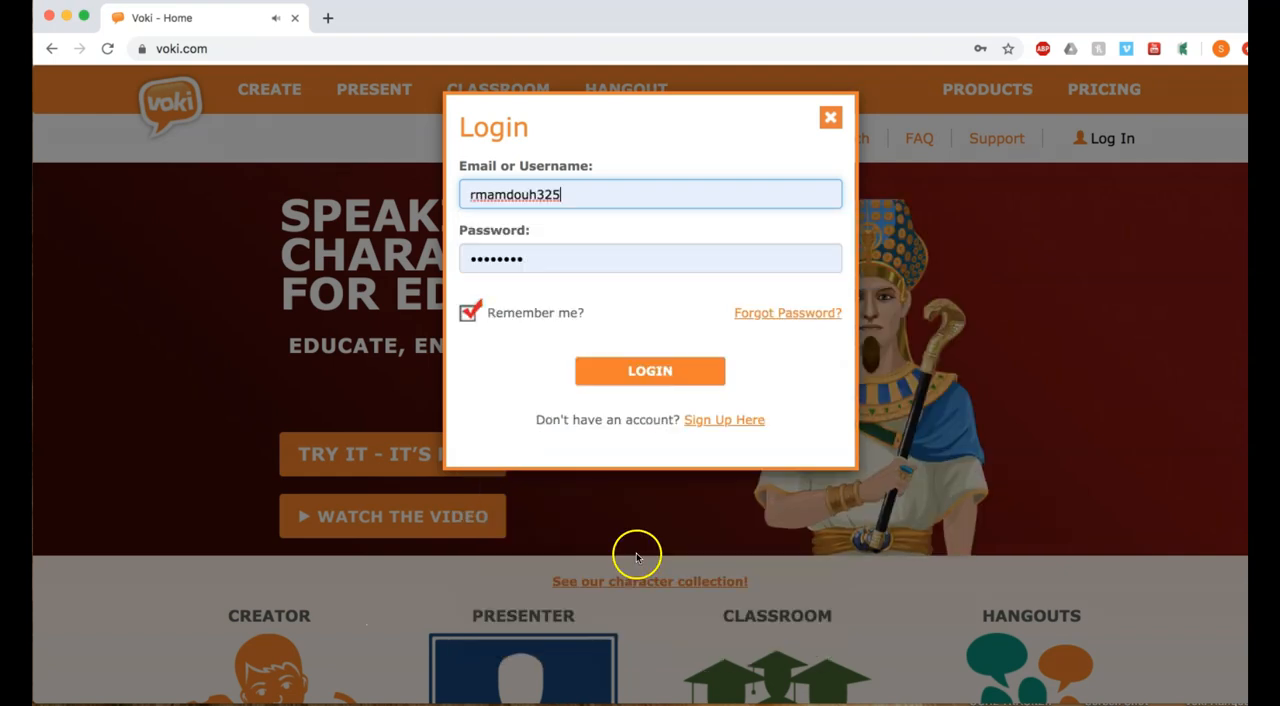
{"action": "left_click", "coordinate": [662, 372]}
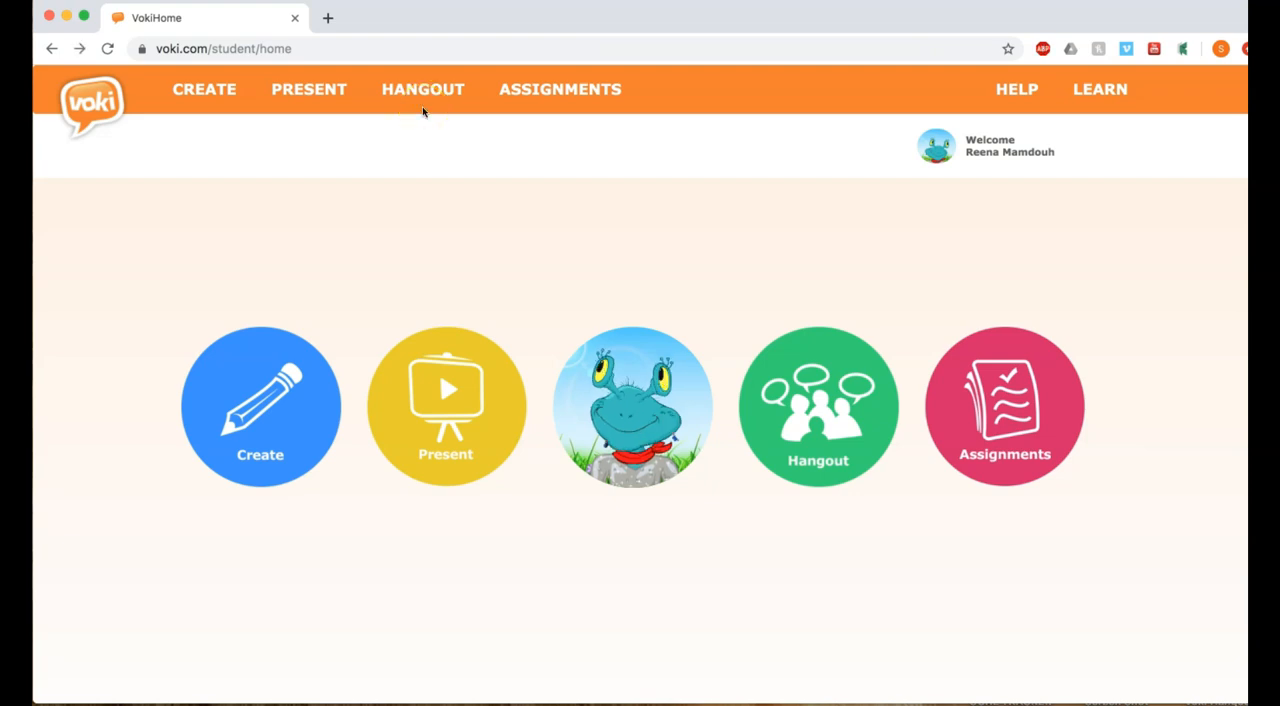
- Check the student's hangout notifications and open the Lilly's Purple Plastic Purse topic in the Book Club hangout
{"action": "left_click", "coordinate": [423, 94]}
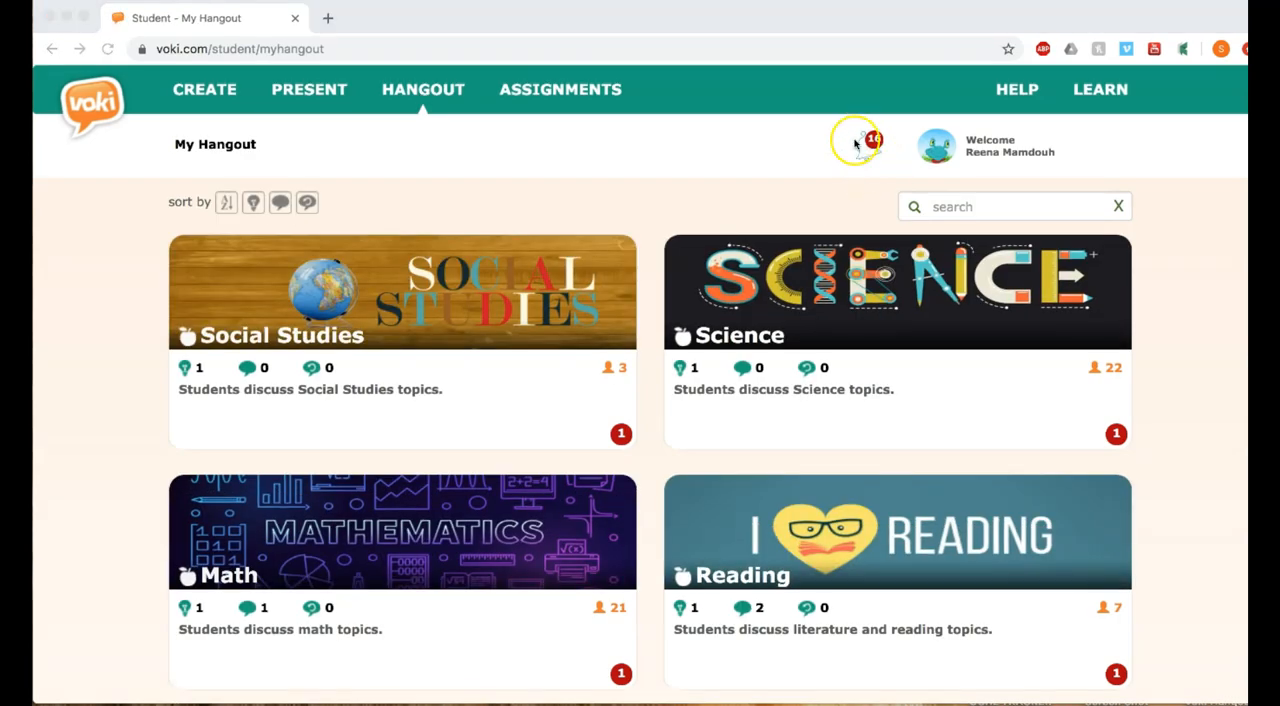
{"action": "left_click", "coordinate": [869, 158]}
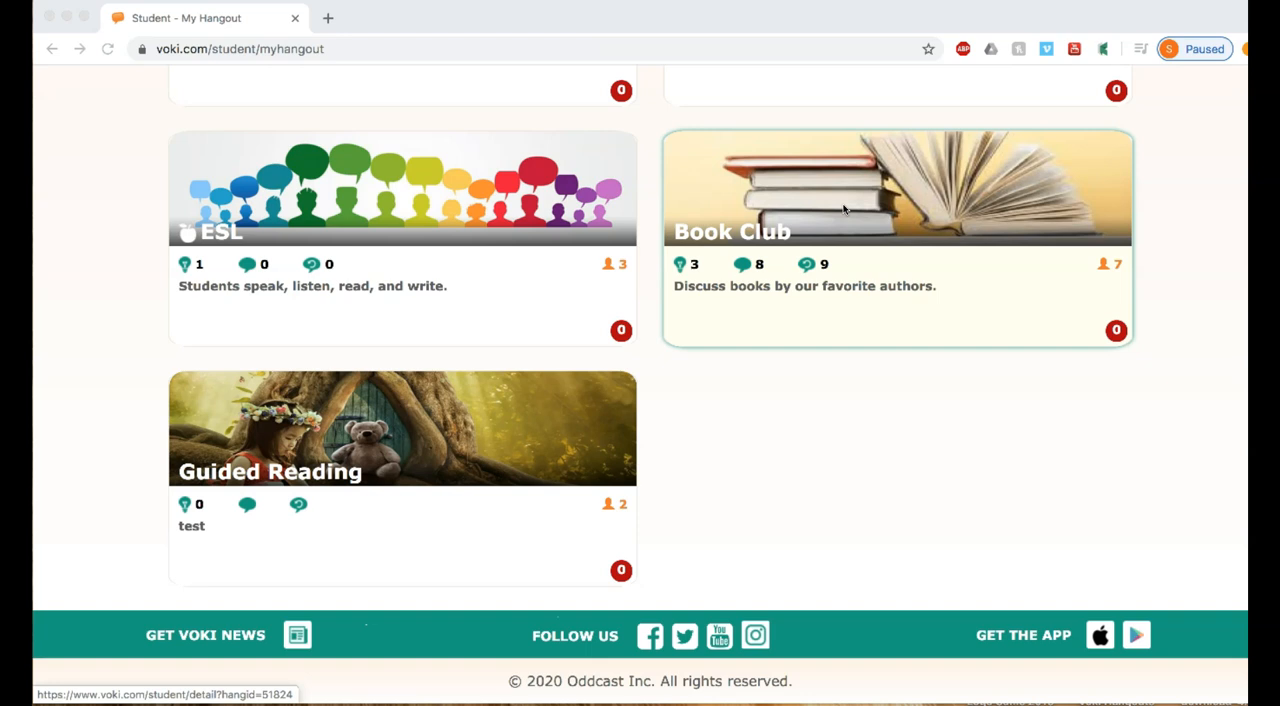
{"action": "left_click", "coordinate": [844, 209]}
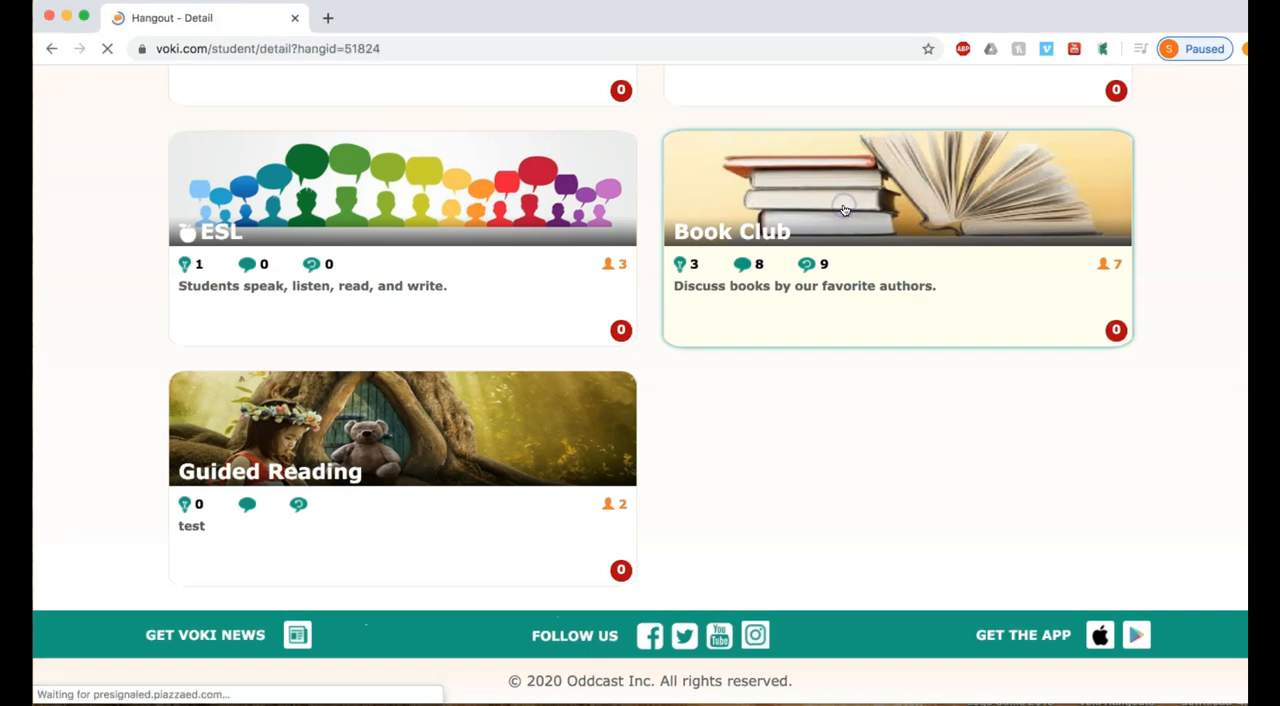
{"action": "scroll", "coordinate": [830, 212], "scroll_direction": "down", "scroll_amount": 3}
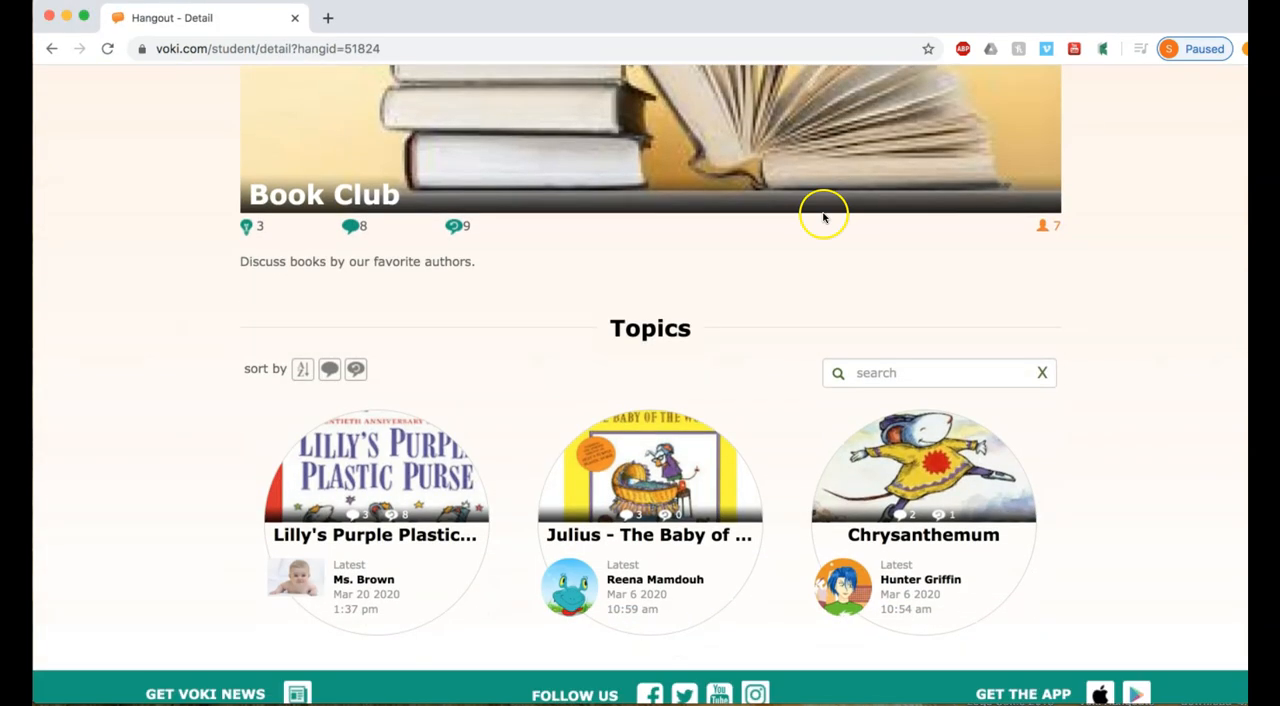
{"action": "left_click", "coordinate": [415, 470]}
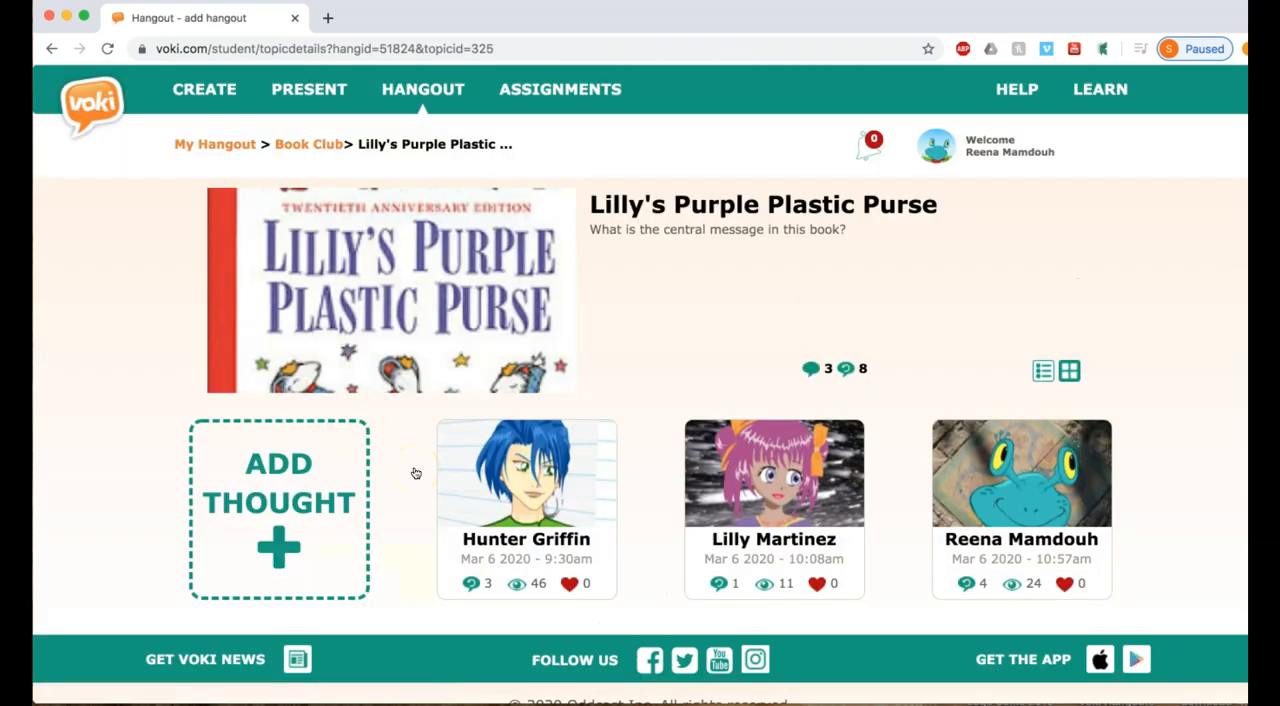
- Play the second reply to the student's own thought and view the teacher's feedback on that thought
{"action": "left_click", "coordinate": [986, 489]}
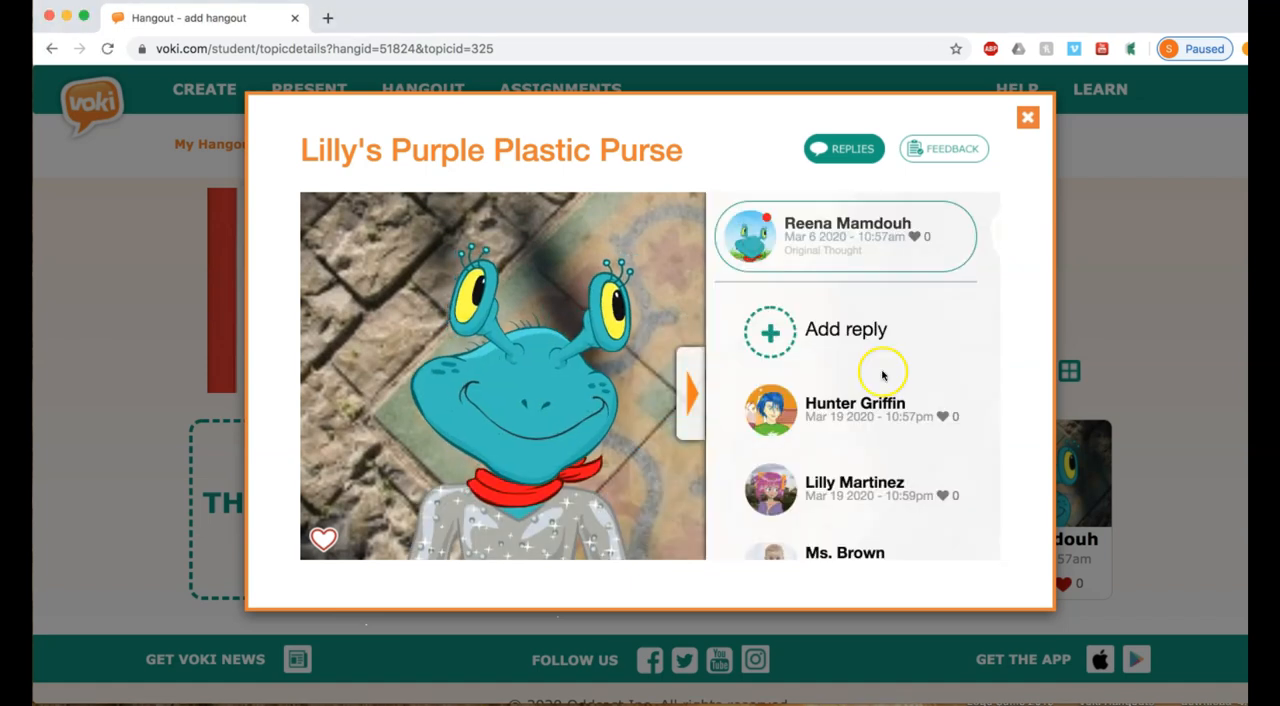
{"action": "left_click", "coordinate": [858, 478]}
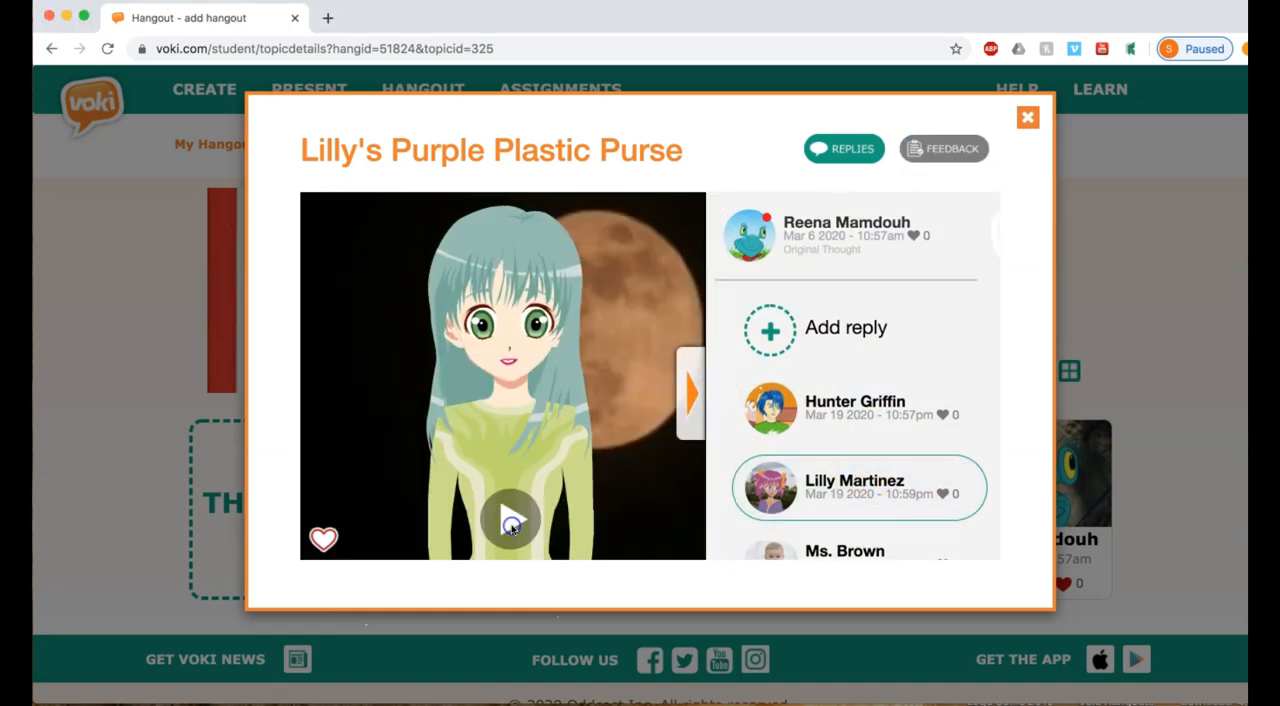
{"action": "left_click", "coordinate": [511, 524]}
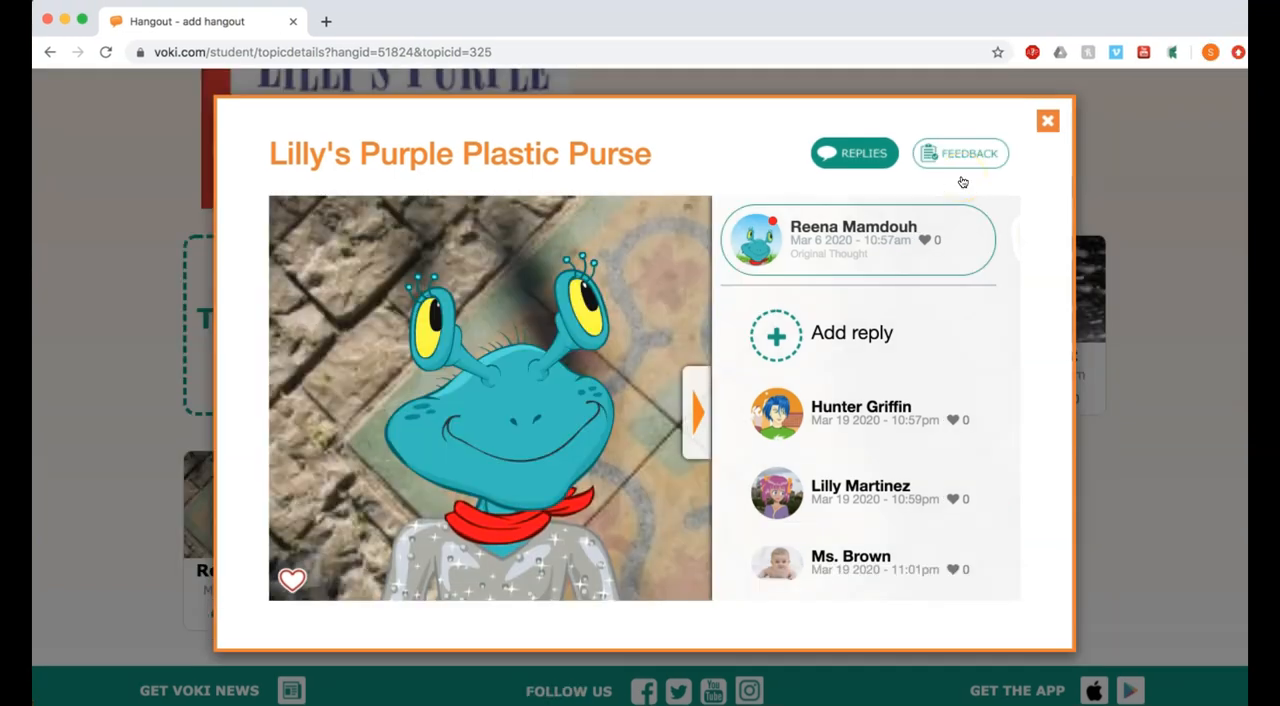
{"action": "left_click", "coordinate": [966, 157]}
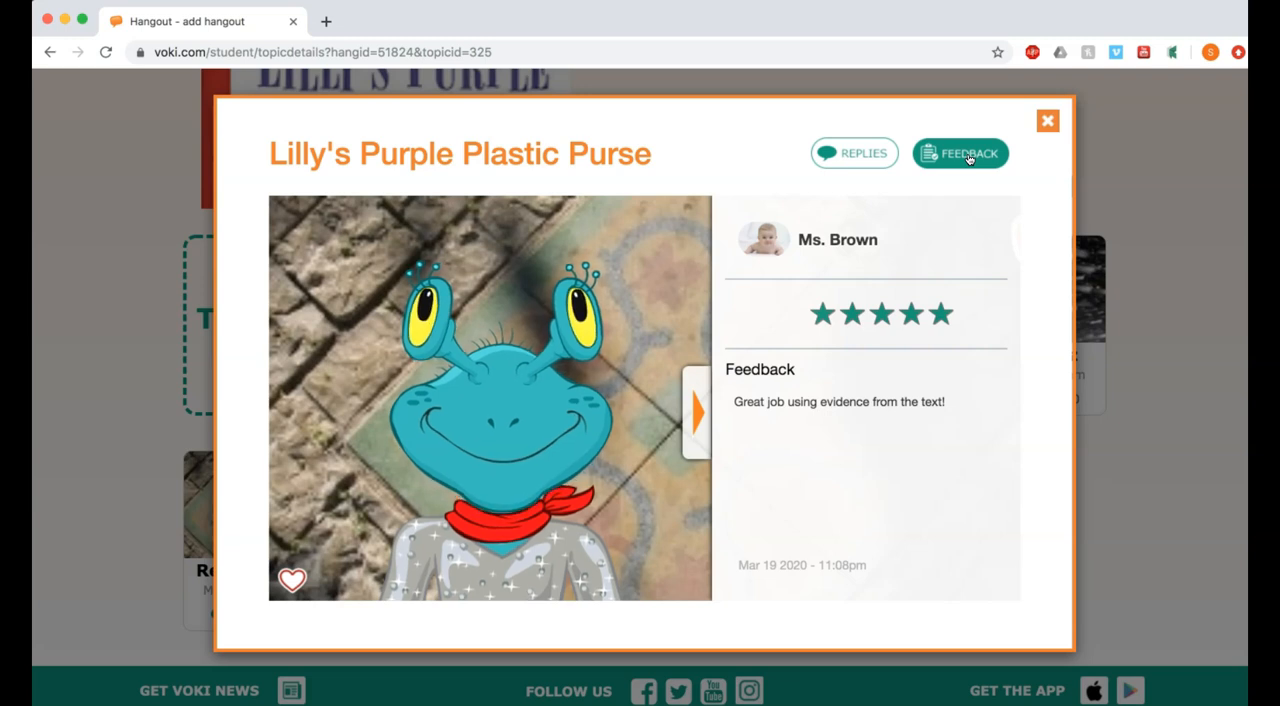
- Start a new thought in the Lilly's Purple Plastic Purse topic and open its character's voice options
{"action": "left_click", "coordinate": [280, 548]}
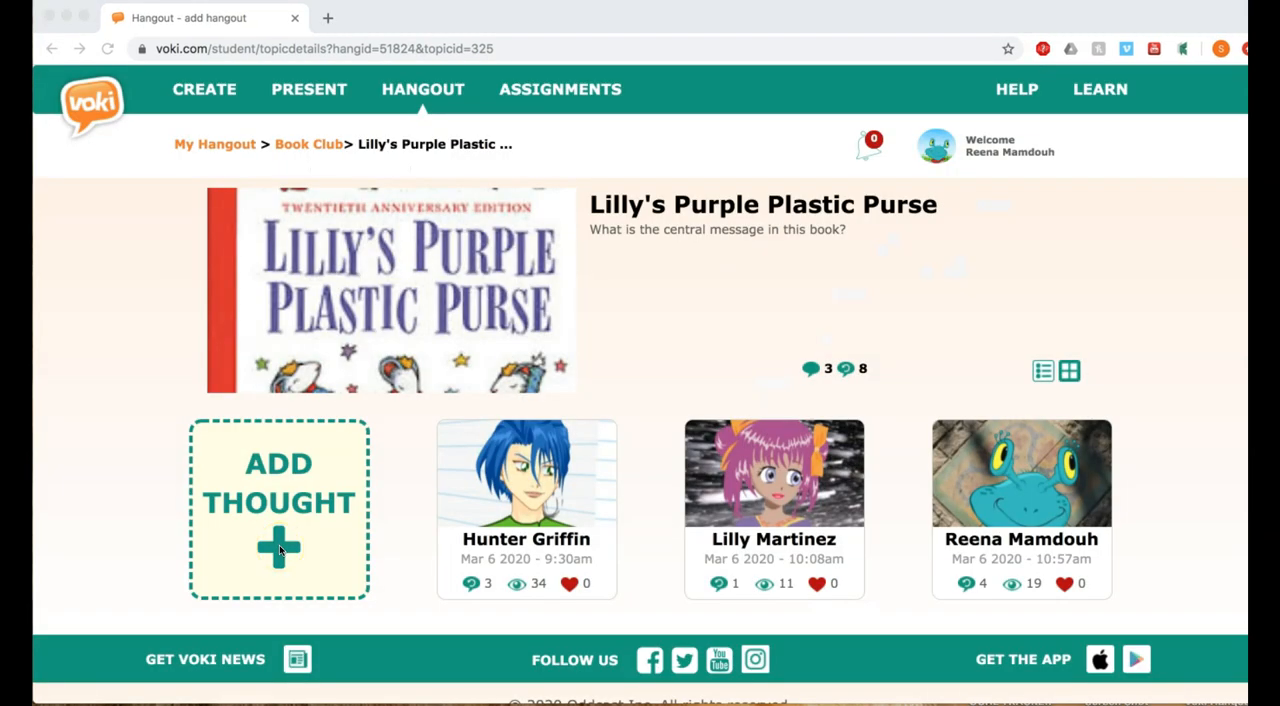
{"action": "left_click", "coordinate": [281, 546]}
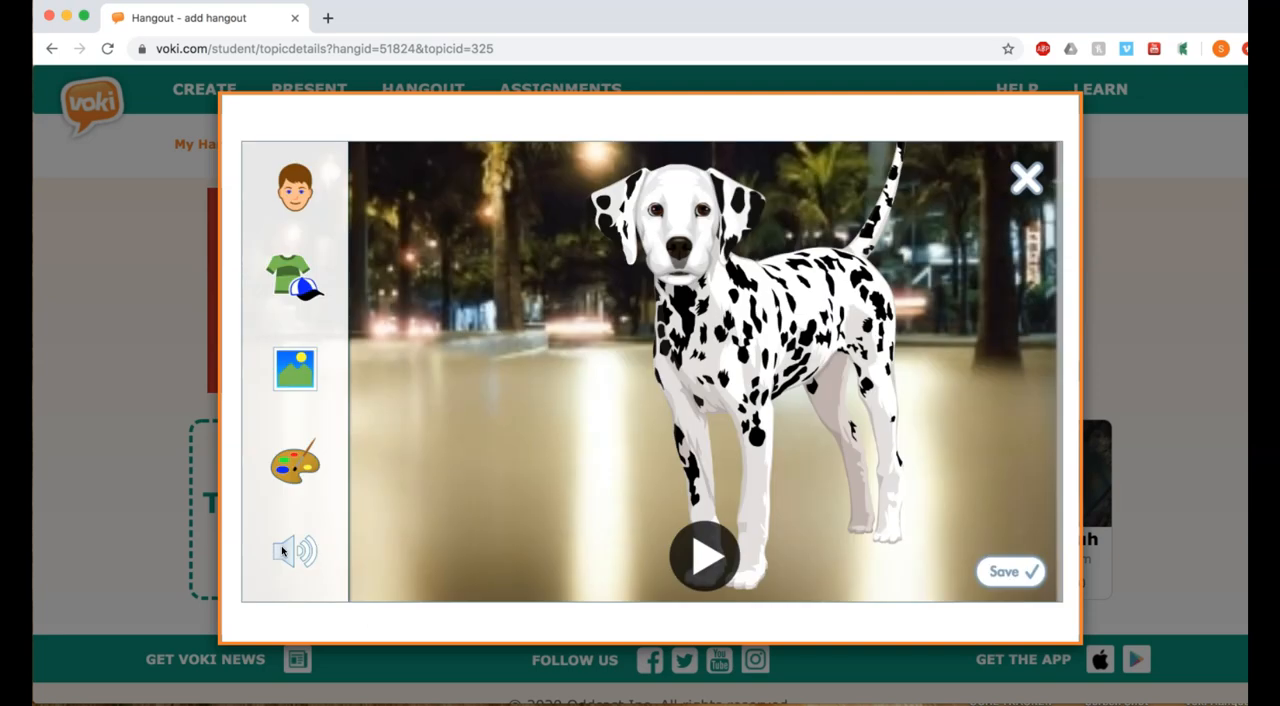
{"action": "left_click", "coordinate": [284, 550]}
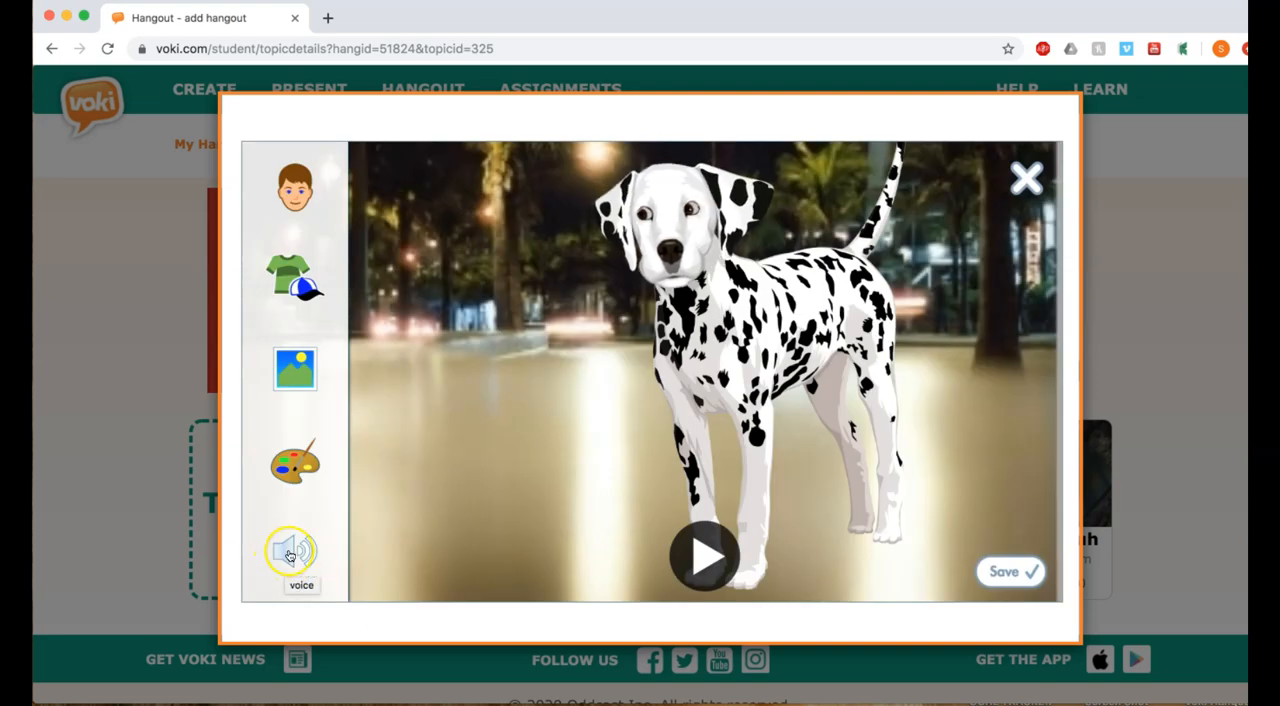